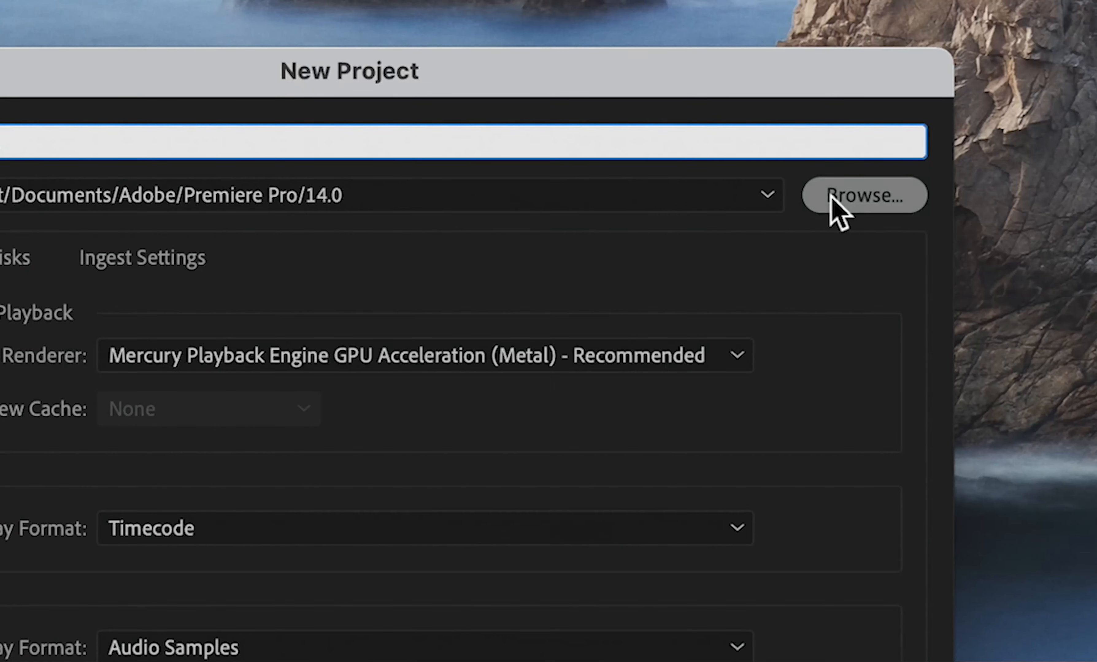
- Create a folder named Car Chase video on the FRED HD drive and choose it as the project location
click(832, 198)
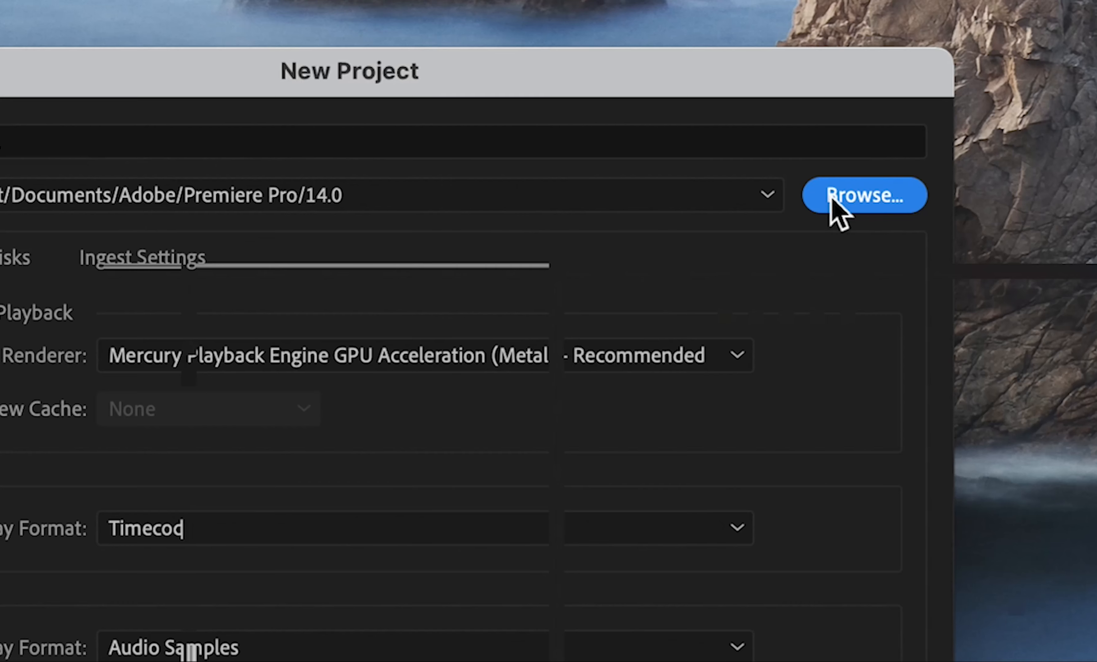
click(351, 336)
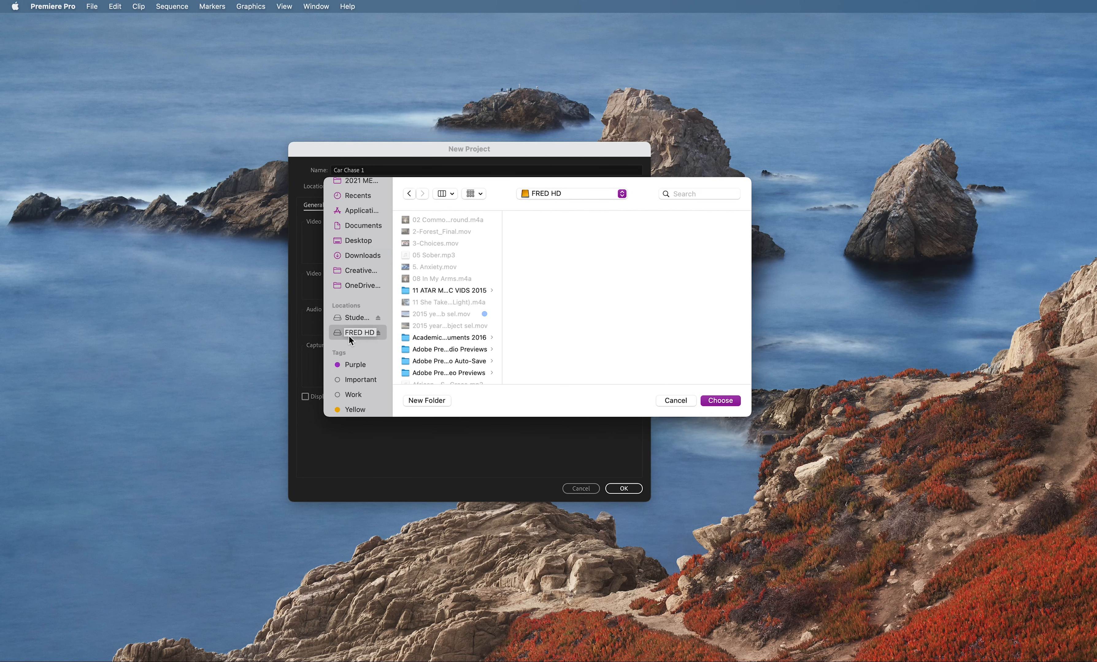
click(427, 401)
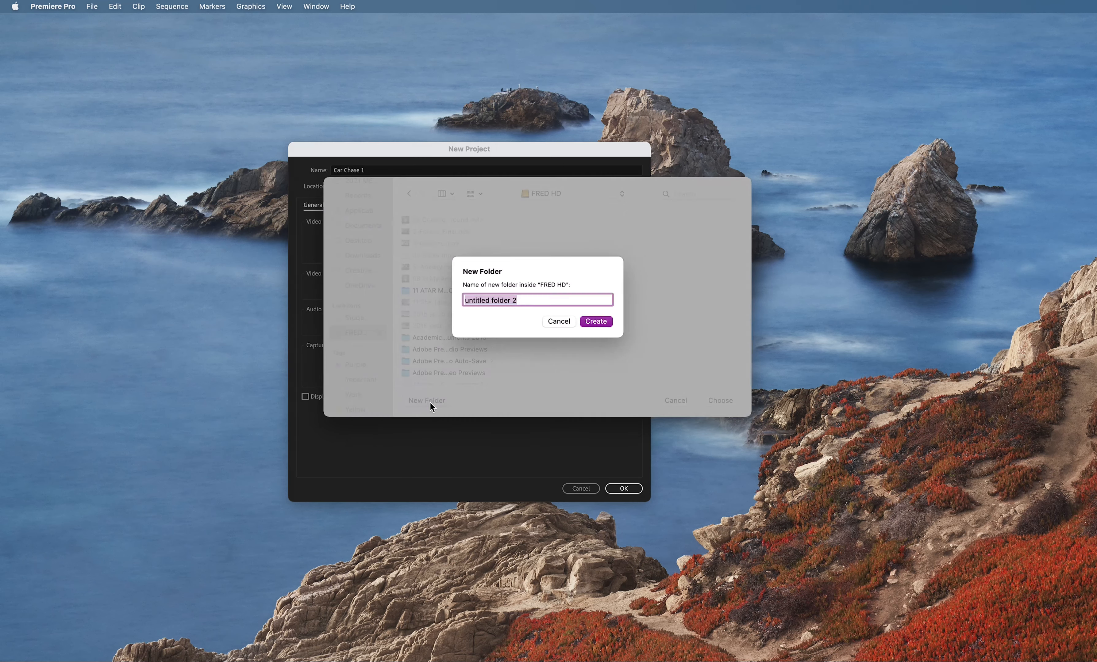
text(Car Chase video)
click(602, 322)
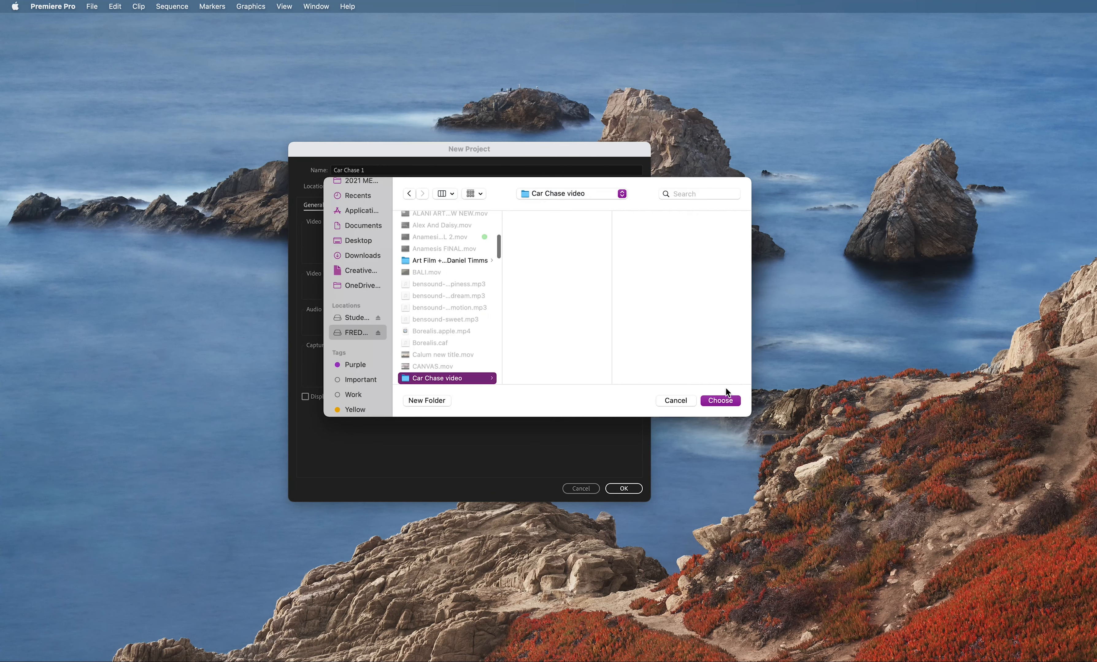
click(723, 401)
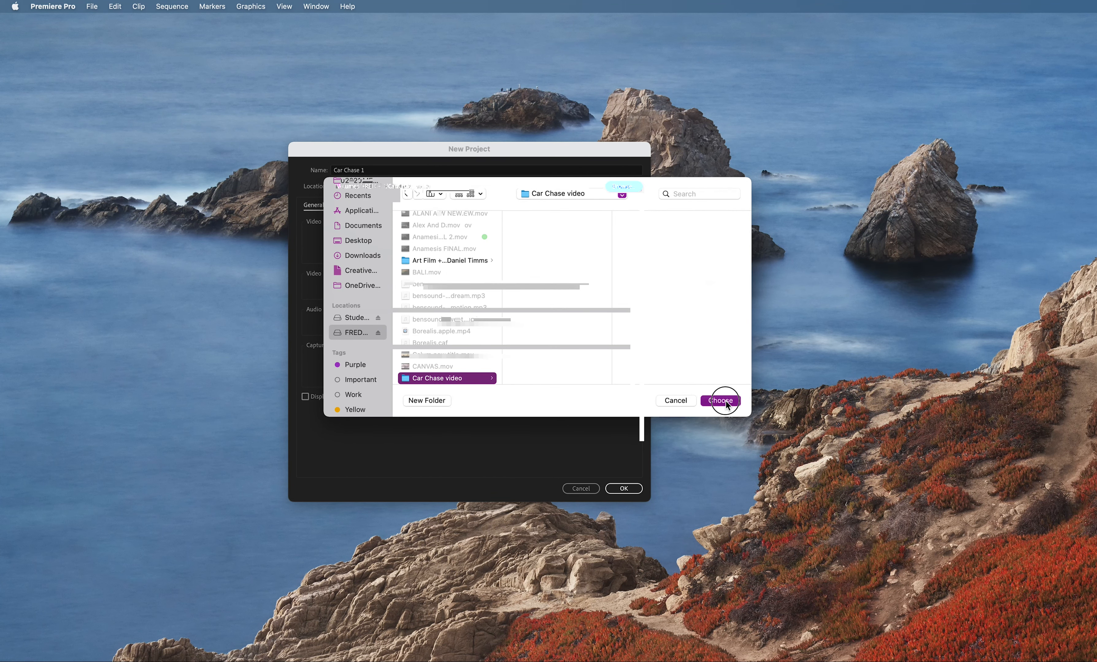
click(723, 400)
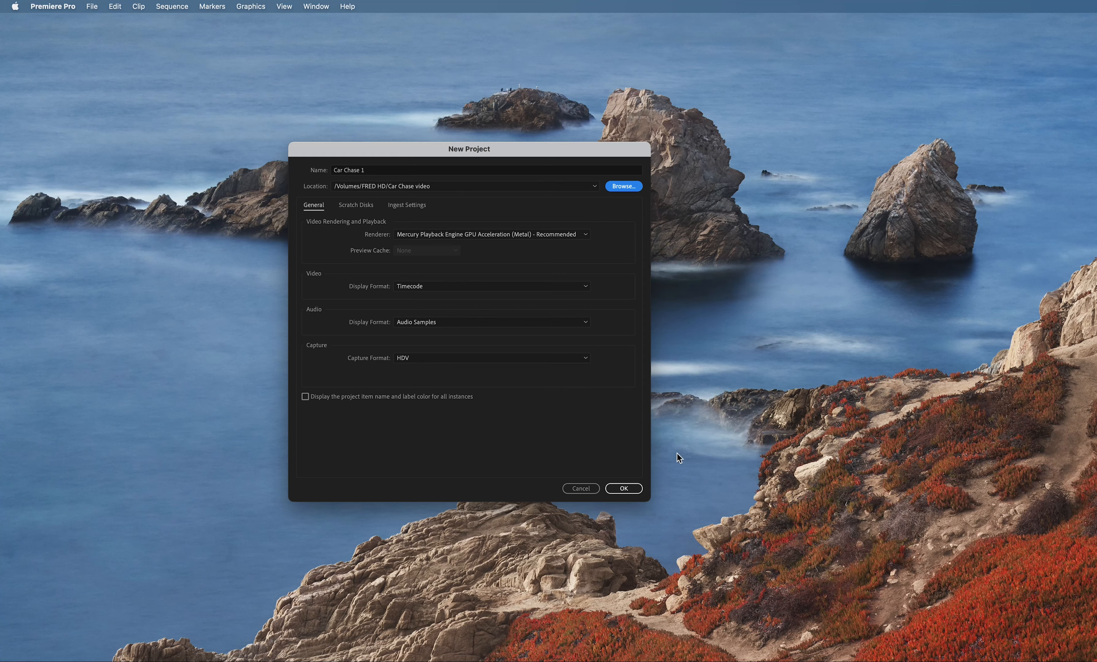
- Check the scratch disk locations and create the Car Chase 1 project
click(356, 206)
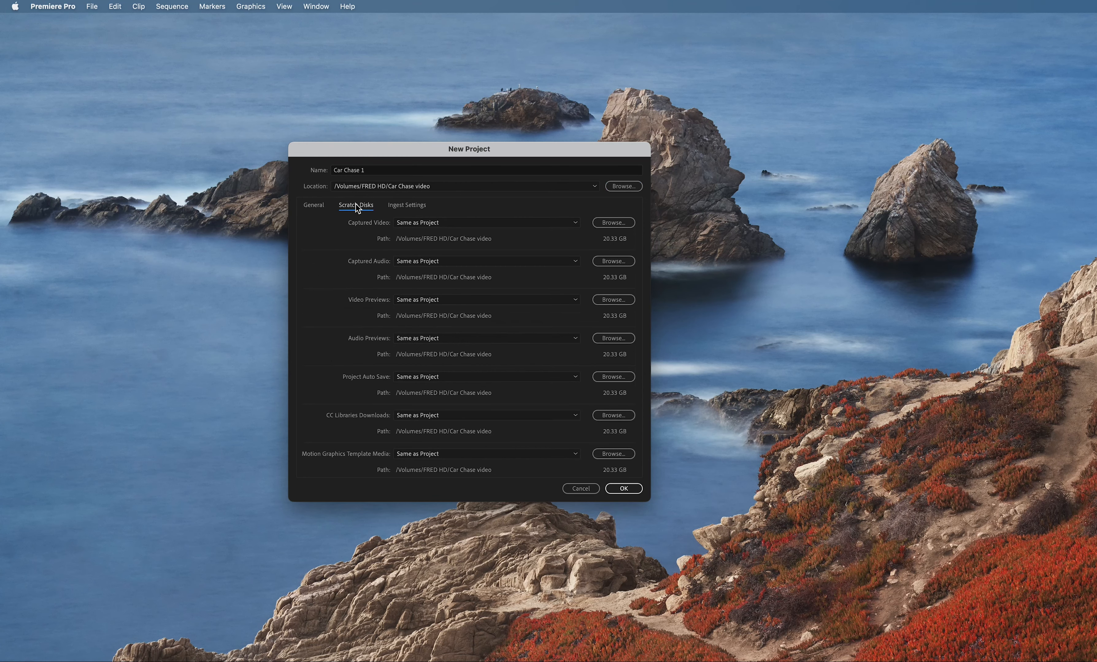
click(620, 489)
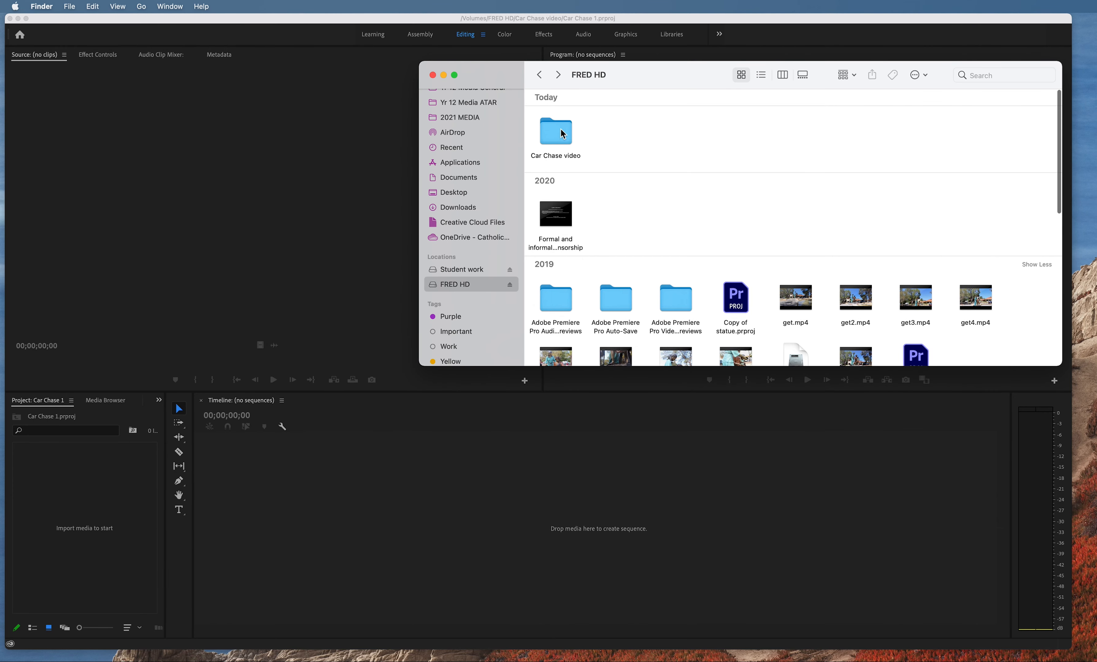
- Import the Car Chase video folder from the FRED HD drive into the project and open its bin
drag(564, 134, 96, 521)
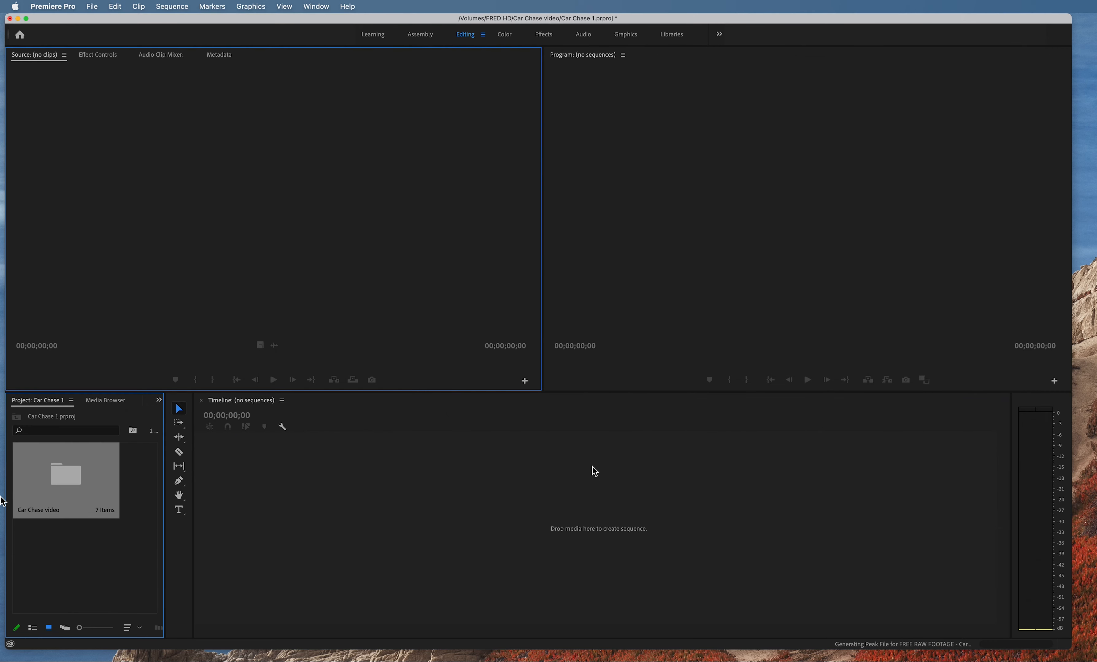
double_click(69, 480)
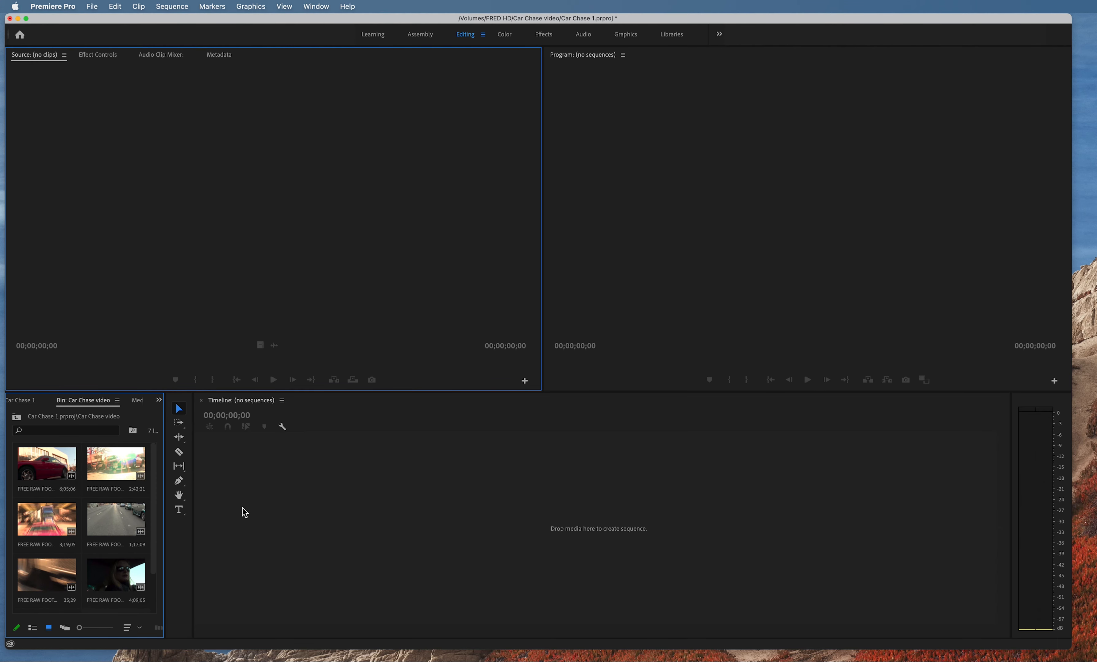
- Preview the first red car clip from the bin as source footage and scrub through its early part
double_click(54, 474)
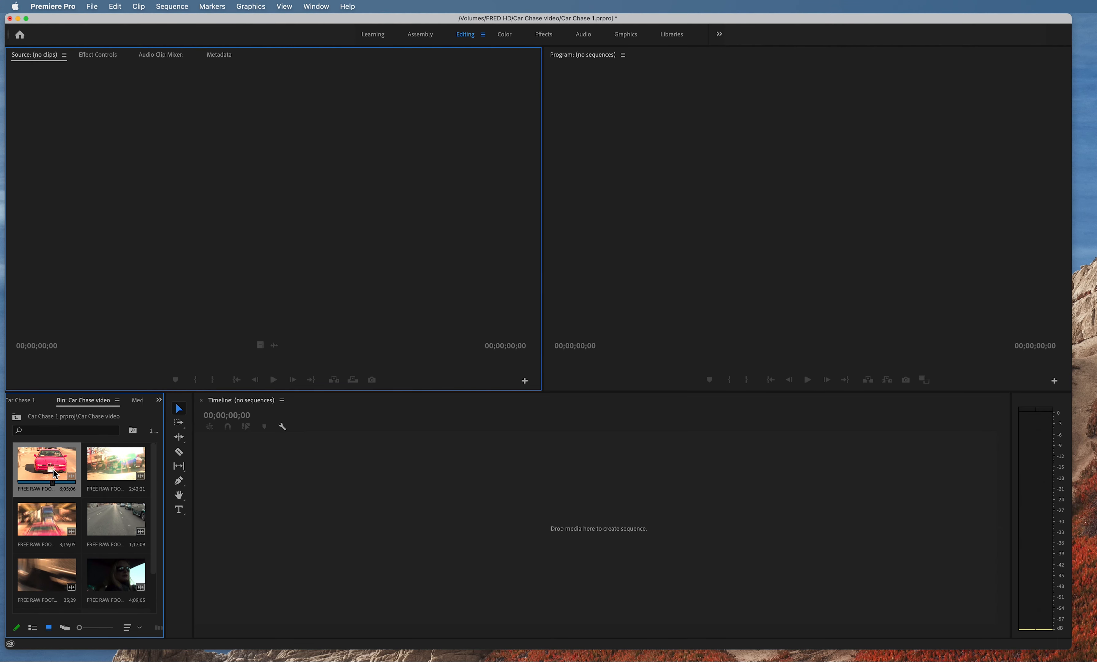
drag(45, 360, 78, 358)
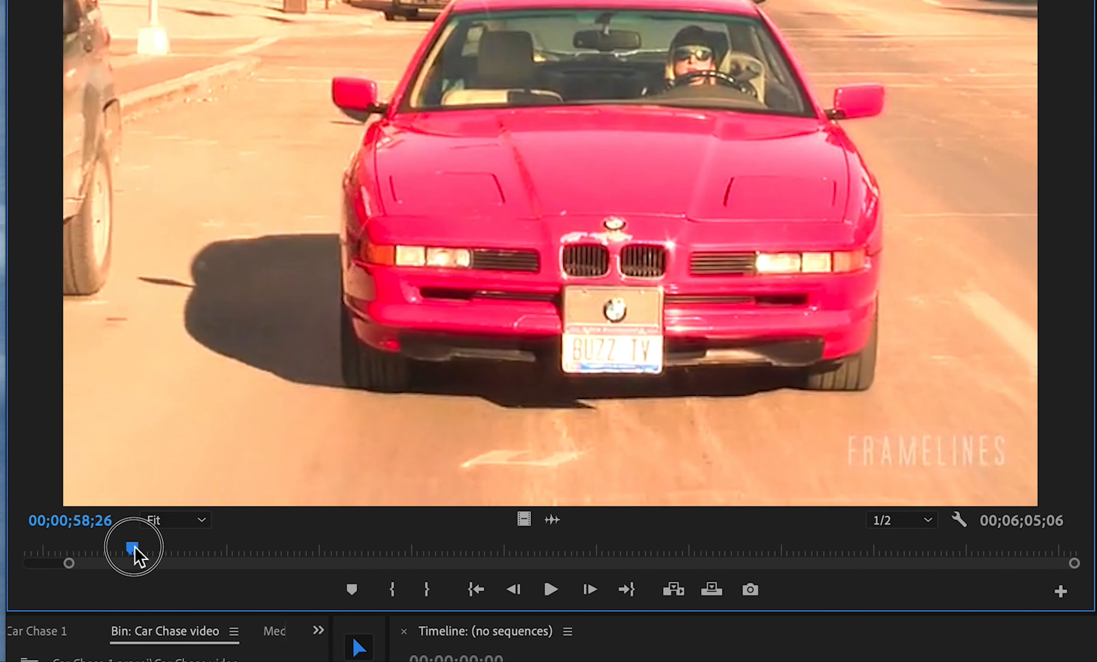
drag(155, 547, 227, 547)
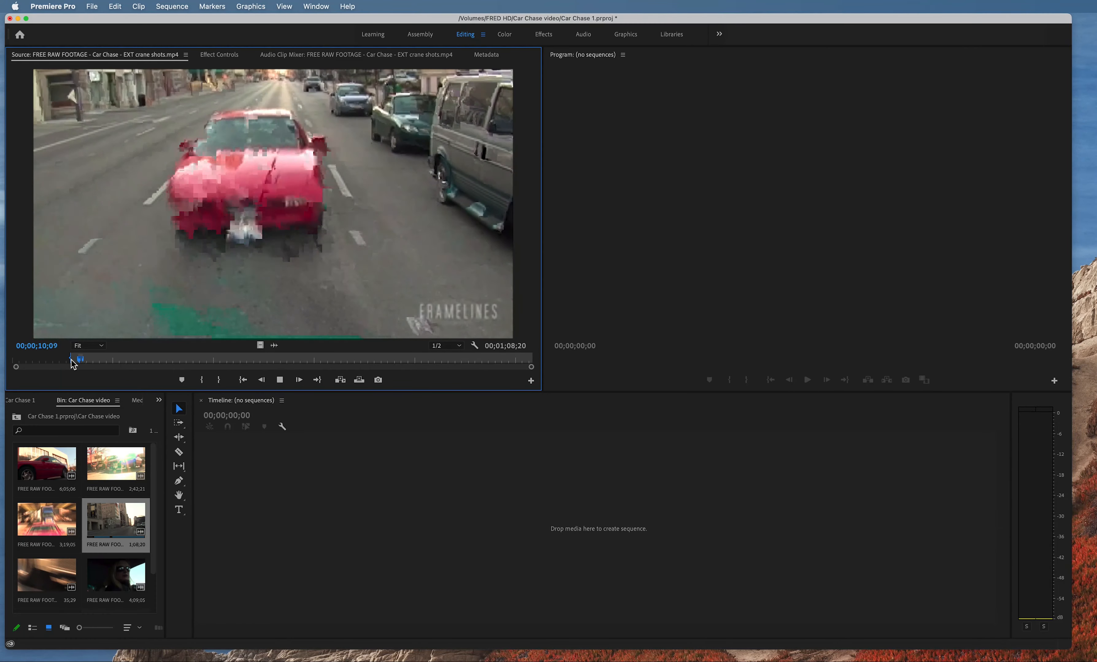
- Mark the out point of the EXT crane shots clip at 00;00;11;08 and place the excerpt in the empty timeline
key(space)
key(o)
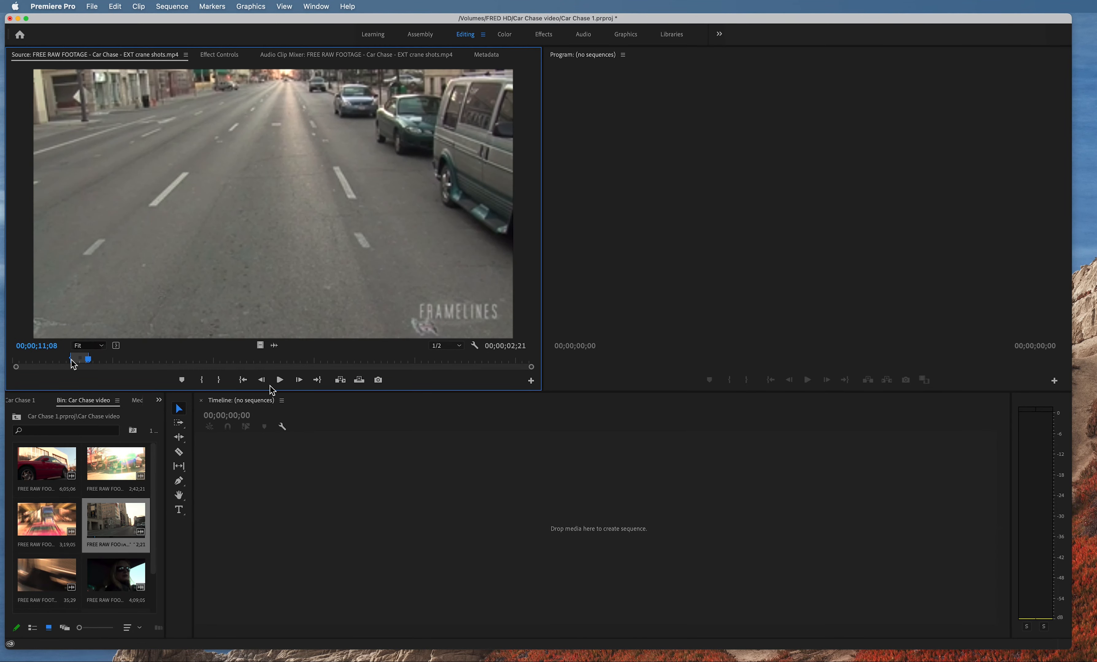
drag(368, 398, 390, 531)
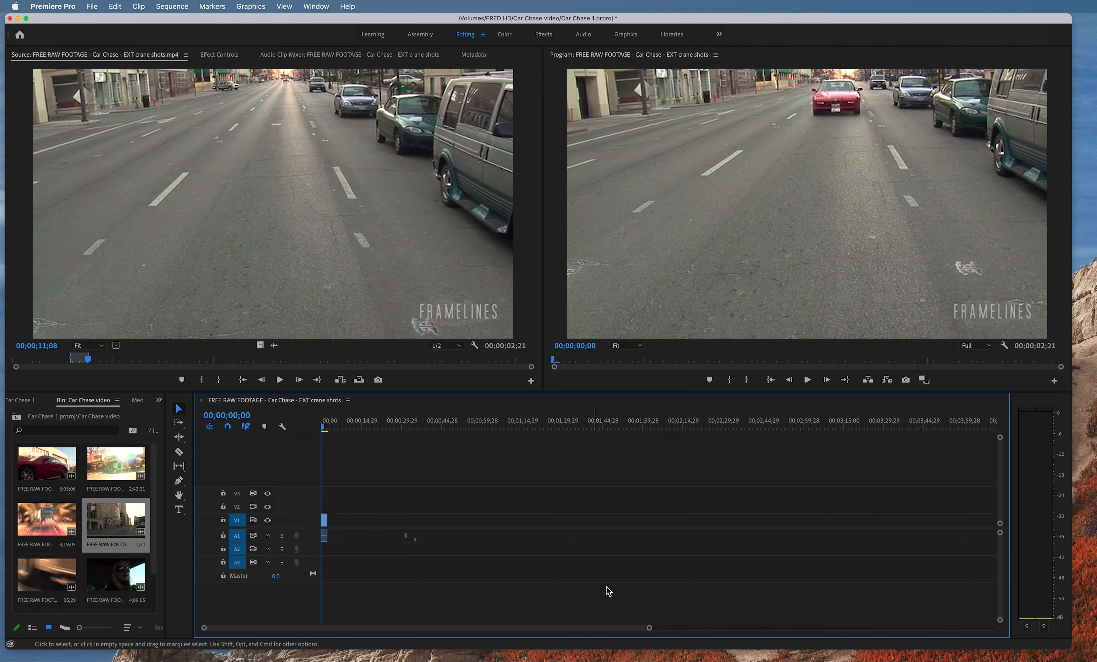
- Shift the crane shot about one second into the timeline and trim its start and end to a duration of 00;00;02;29
drag(644, 629, 510, 636)
mouse_move(331, 426)
mouse_down()
mouse_move(350, 435)
mouse_move(326, 433)
mouse_up()
mouse_move(340, 521)
mouse_down()
mouse_move(370, 522)
mouse_move(335, 522)
mouse_up()
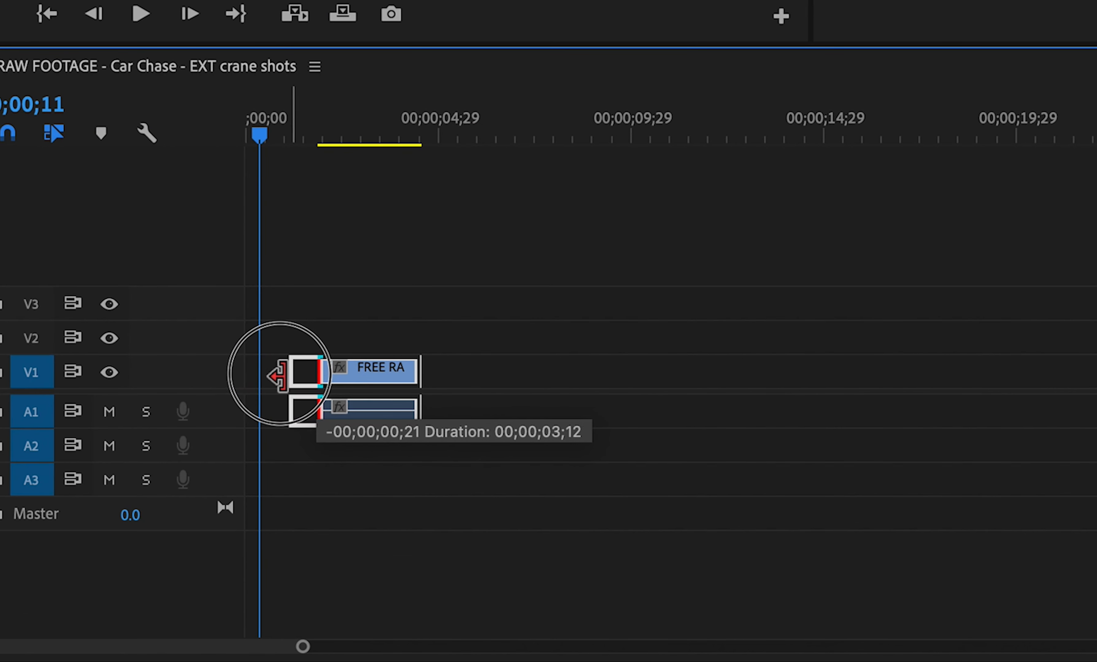
mouse_move(280, 375)
mouse_down()
mouse_move(221, 374)
mouse_move(302, 378)
mouse_move(287, 380)
mouse_up()
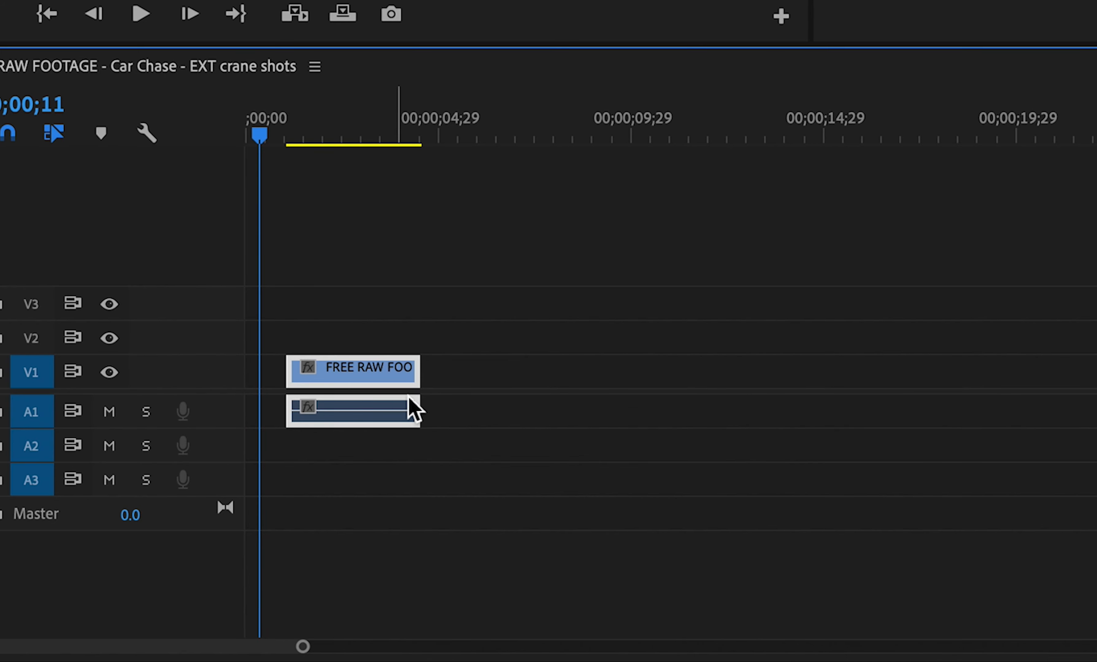
drag(417, 388, 381, 386)
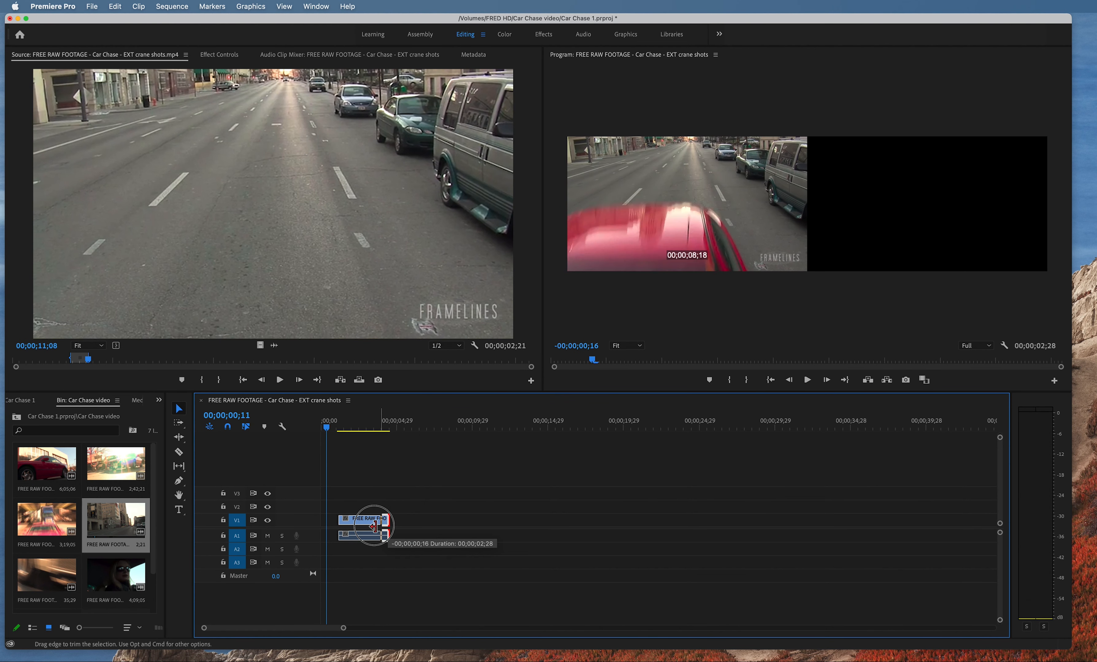
drag(374, 527, 382, 529)
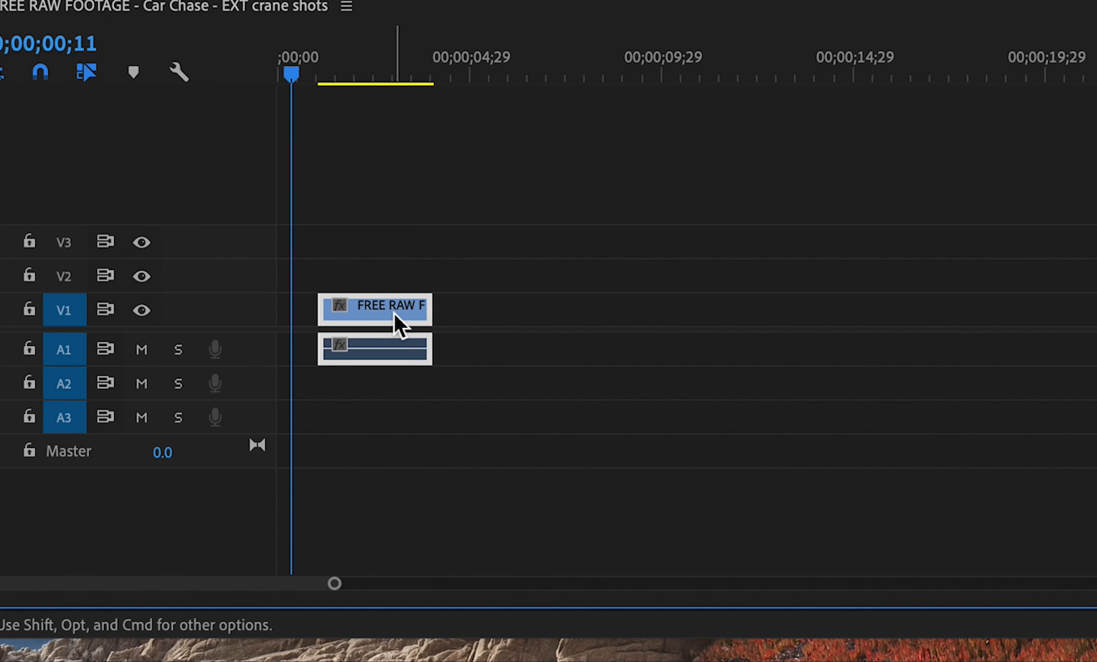
- Speed up the crane shot to 257.14 %, giving it a duration of 00;00;01;04
right_click(366, 526)
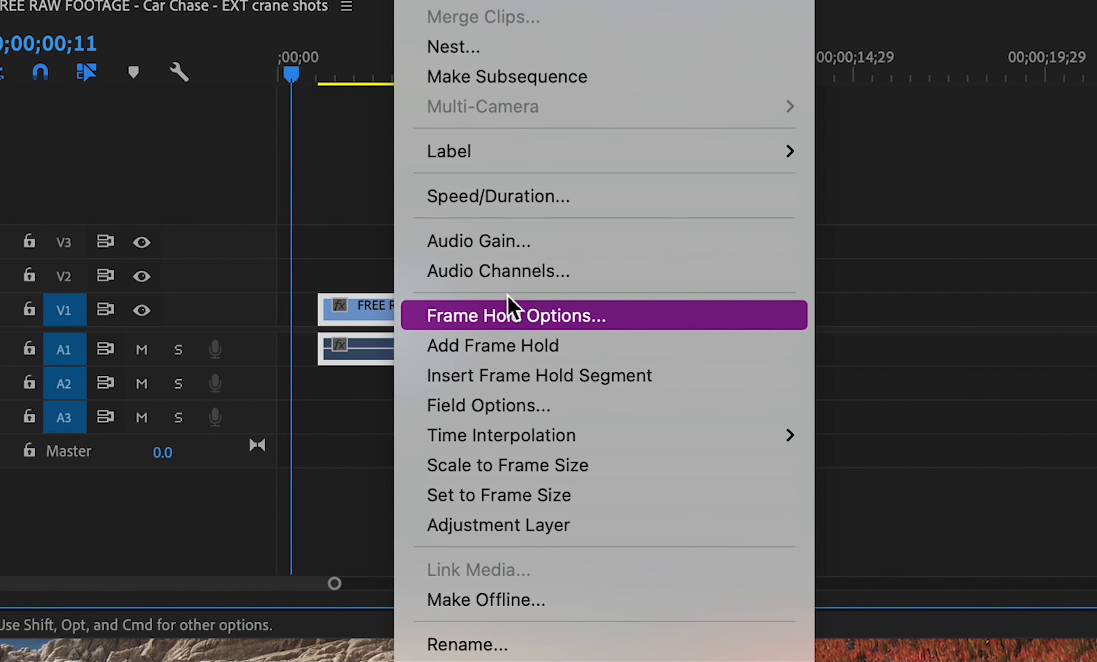
click(513, 201)
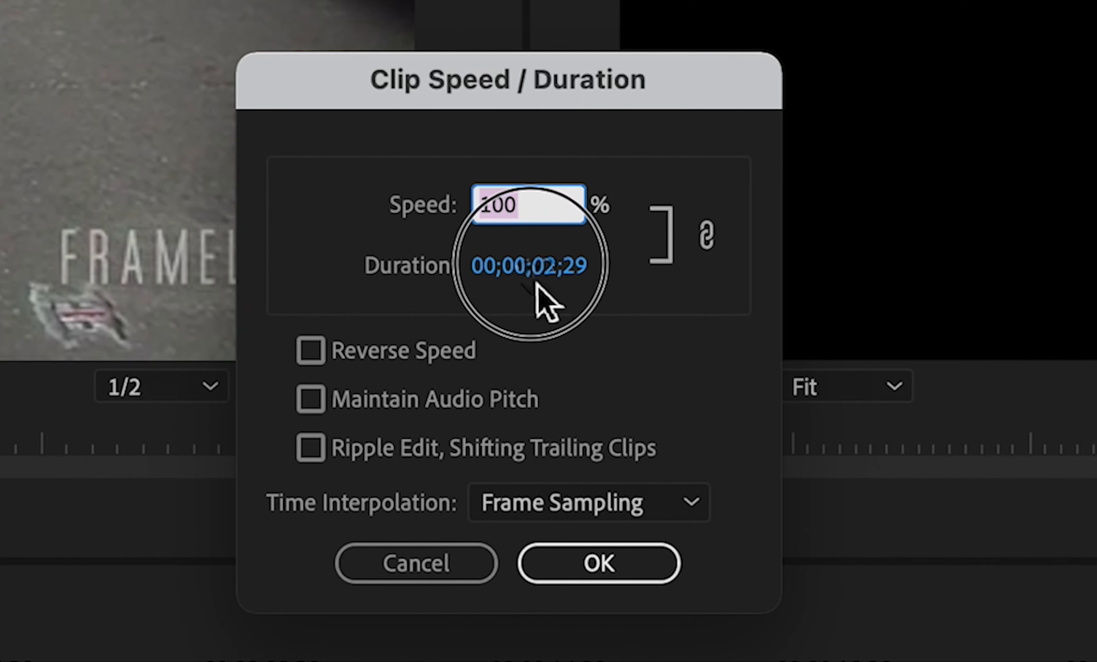
drag(545, 317, 521, 317)
click(565, 393)
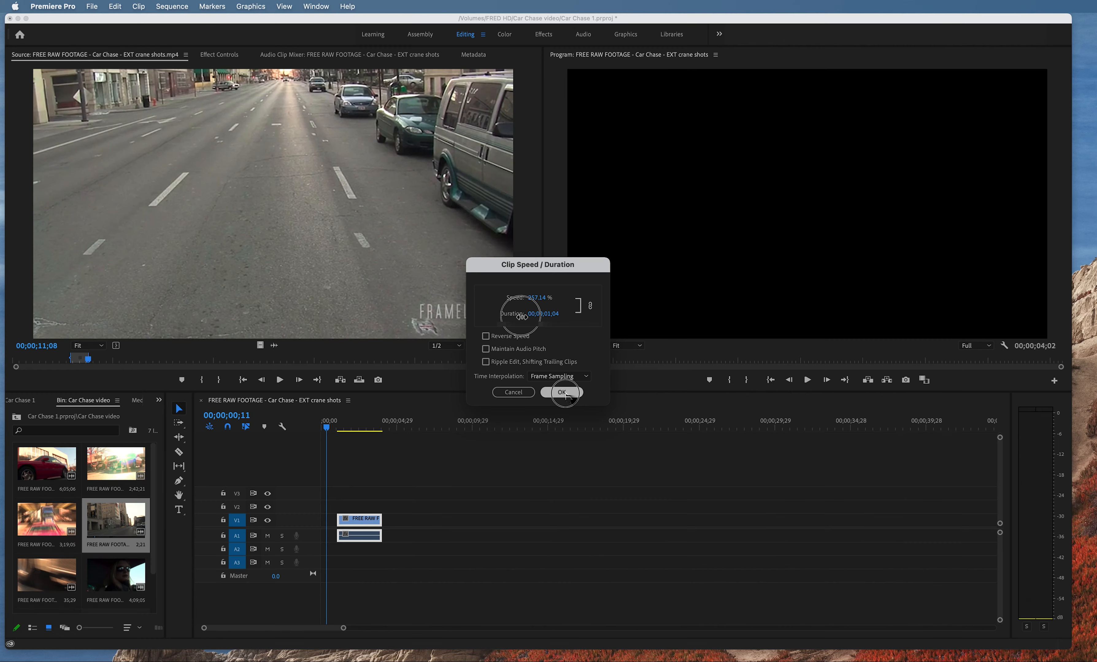
- Mark the driver's profile shot in INT close ups from about 00;00;44;21 to 00;00;46;23 and place it after the crane shot
scroll(104, 527, down, 2)
double_click(104, 534)
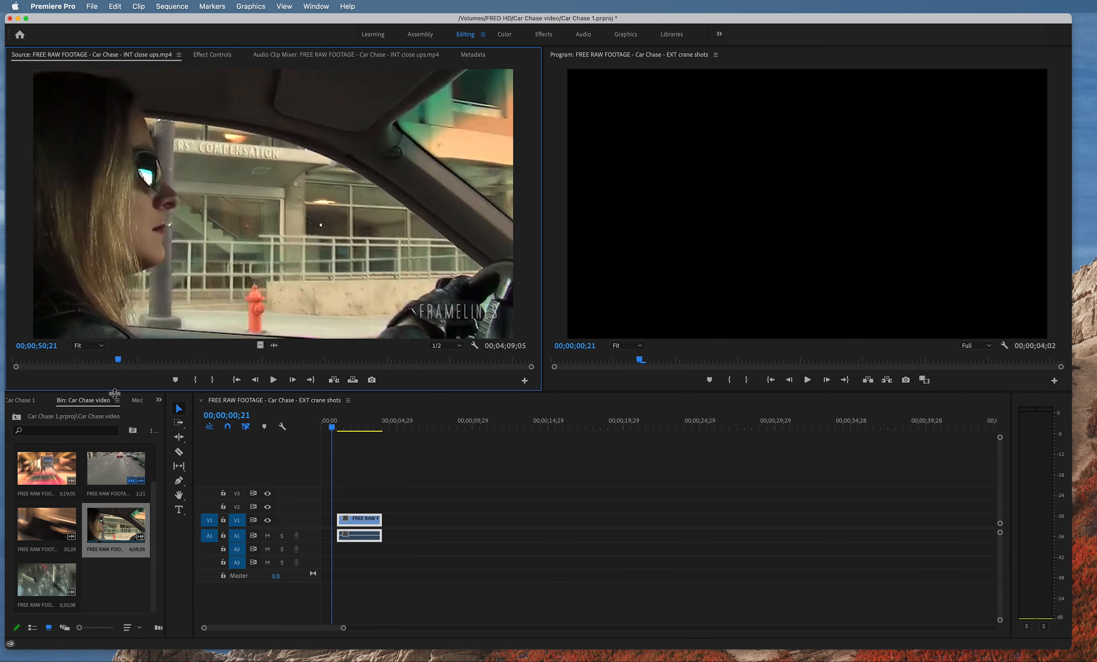
mouse_move(117, 360)
mouse_down()
mouse_move(136, 360)
mouse_move(108, 366)
mouse_up()
key(i)
key(space)
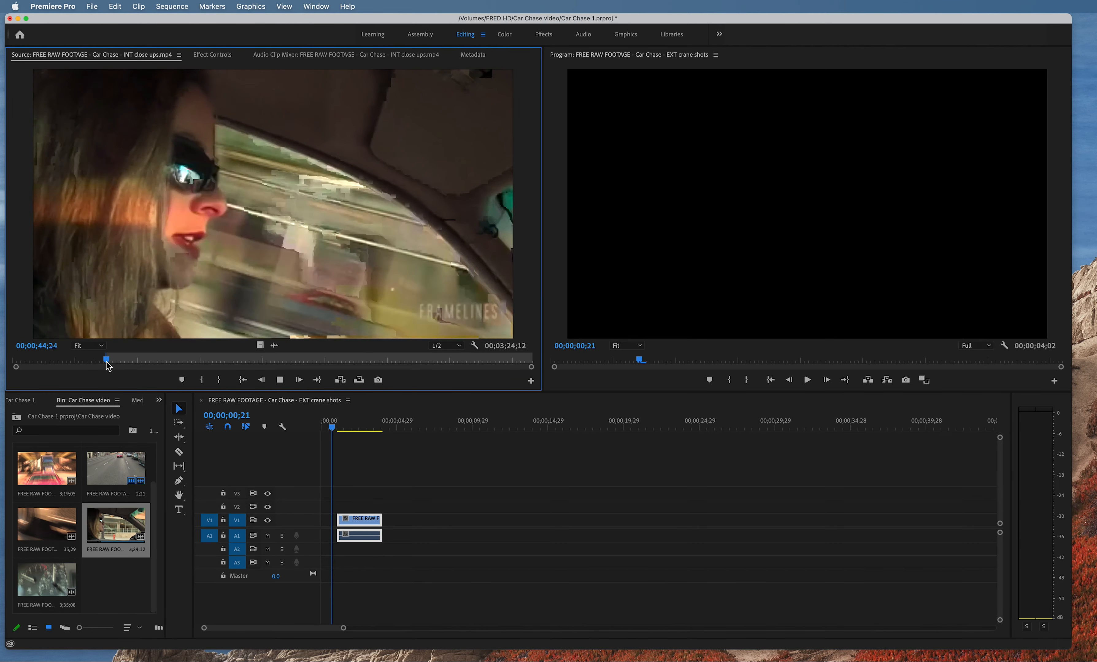
key(space)
key(o)
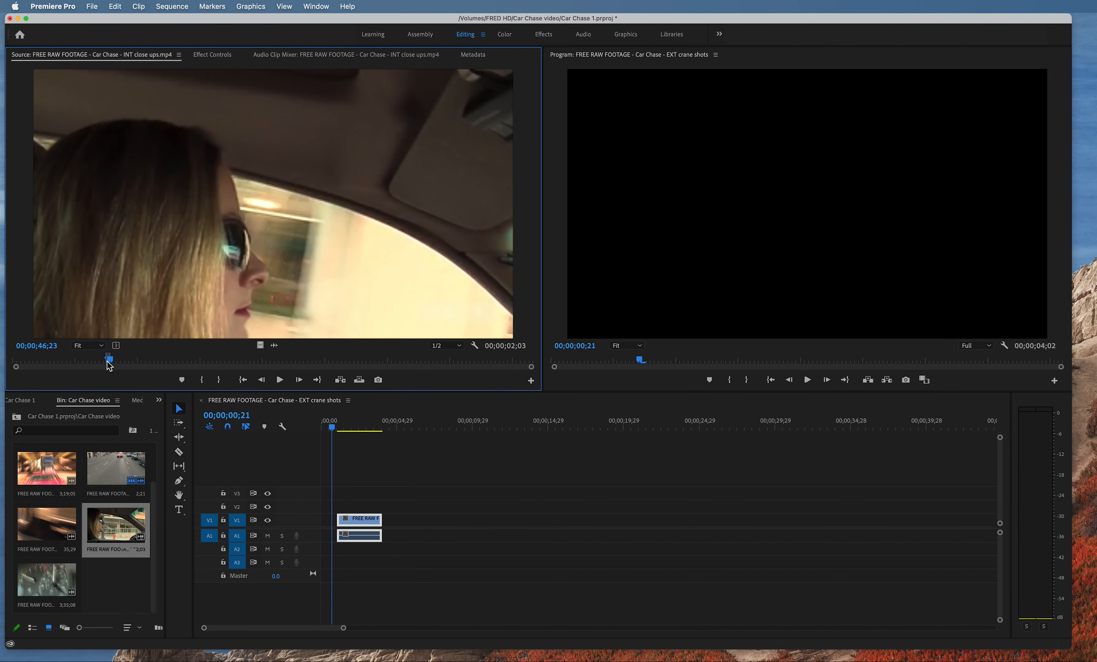
drag(205, 218, 380, 530)
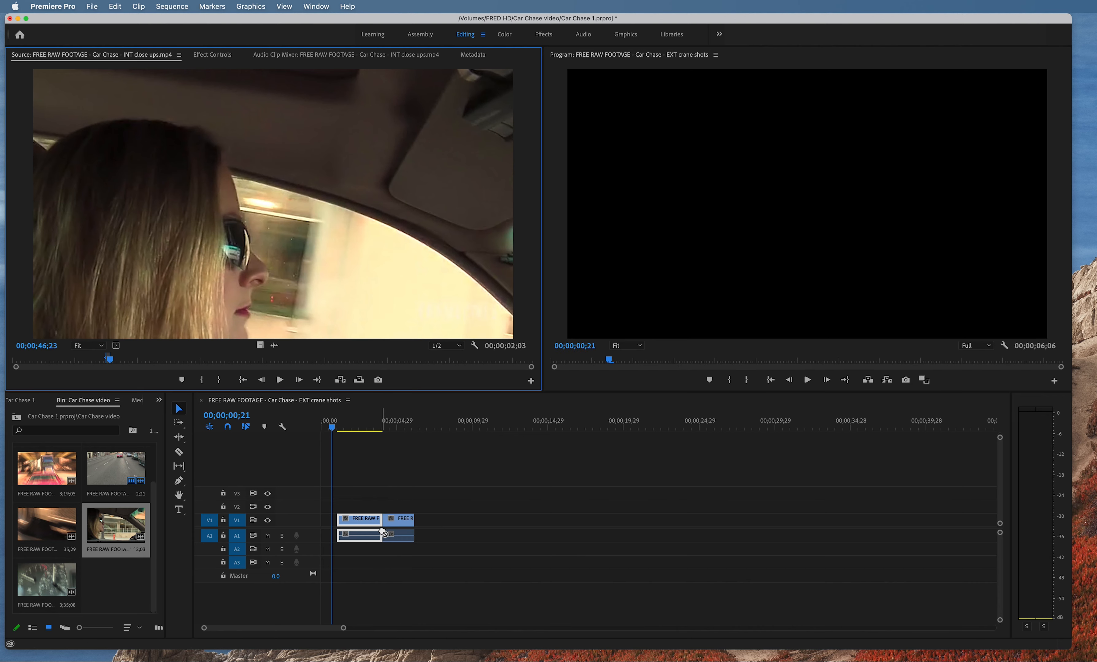
- Mark about two seconds of the driver's leg shot in INT close ups from 00;02;43;07 and add it after the profile shot
drag(331, 427, 400, 429)
click(356, 363)
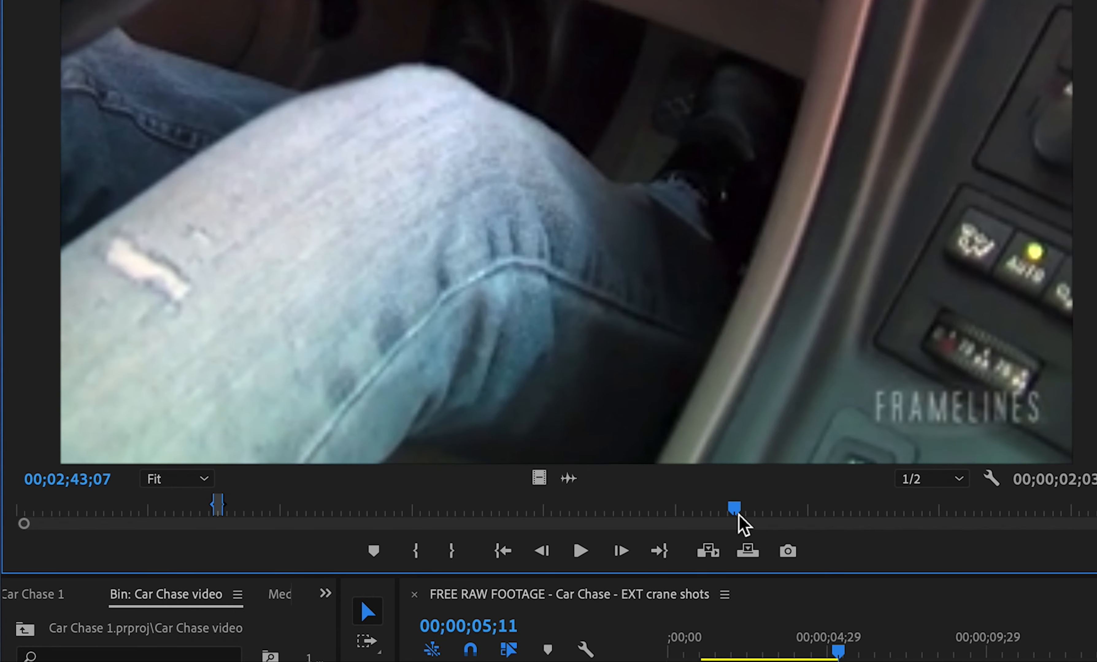
key(i)
key(space)
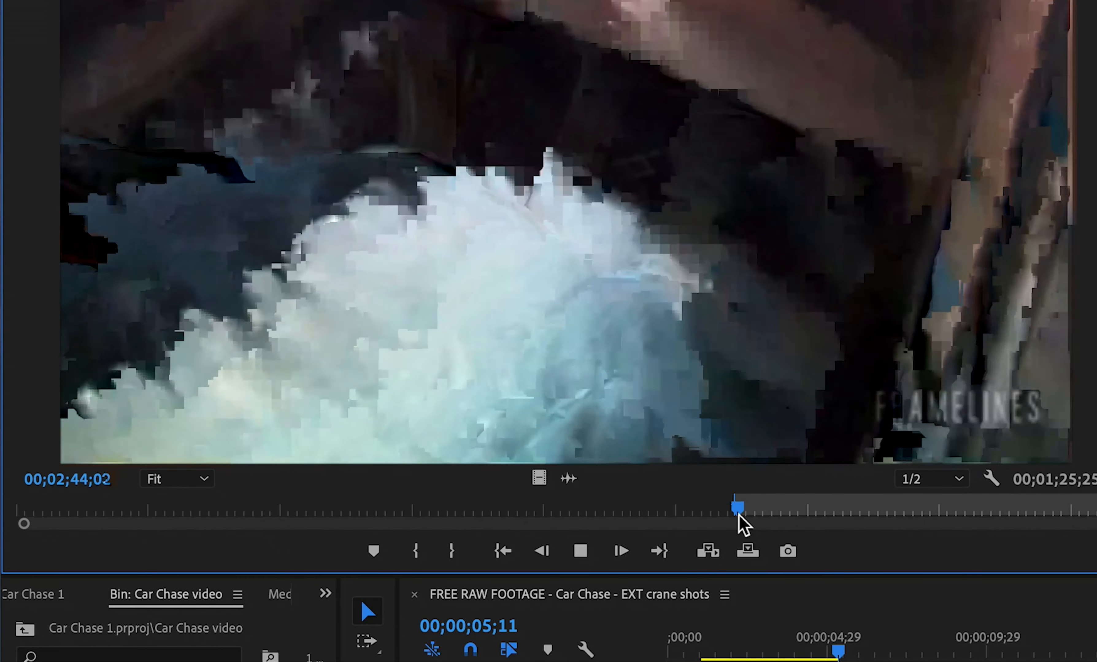
key(o)
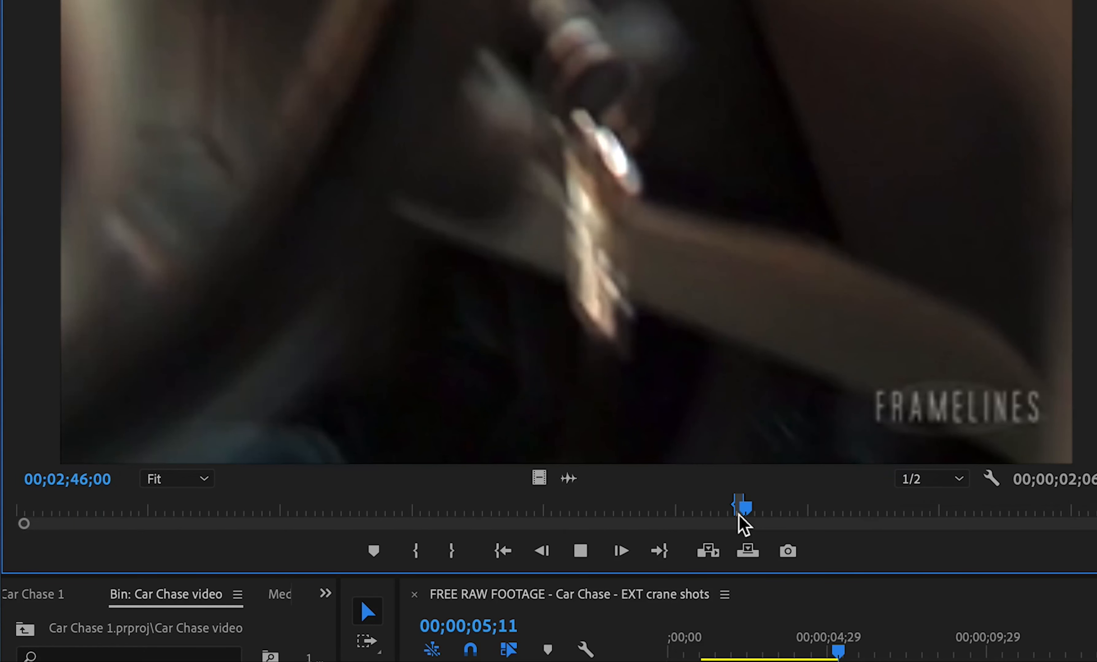
drag(548, 227, 400, 521)
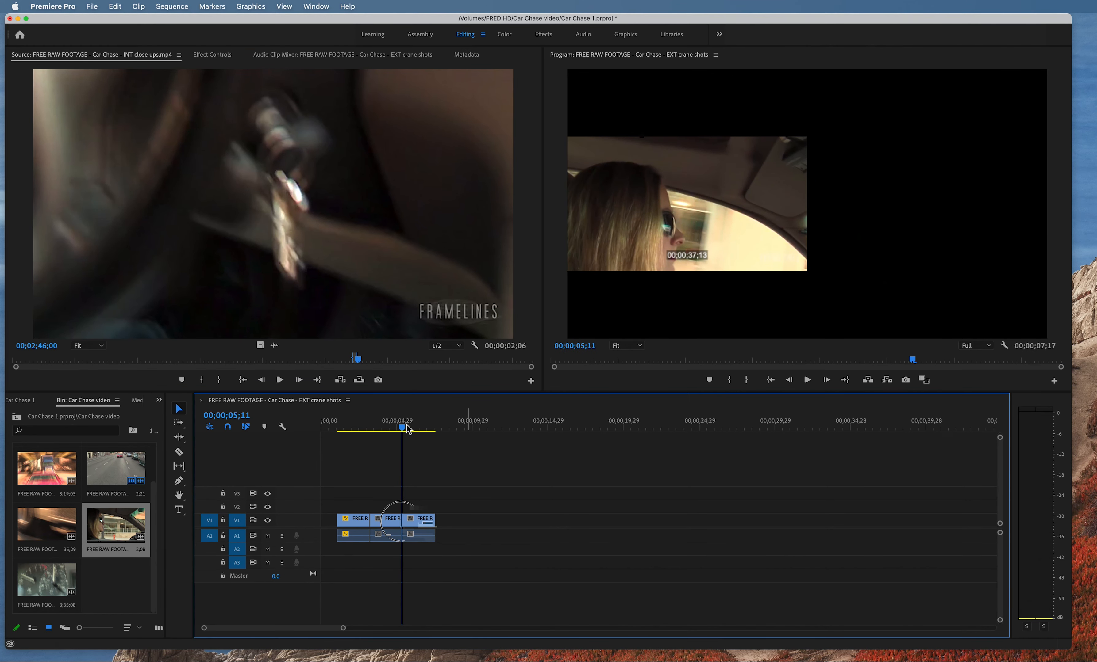
- Split the leg shot in the timeline with the Razor tool at 00;00;06;12
drag(407, 429, 418, 430)
drag(1027, 188, 1030, 186)
click(404, 241)
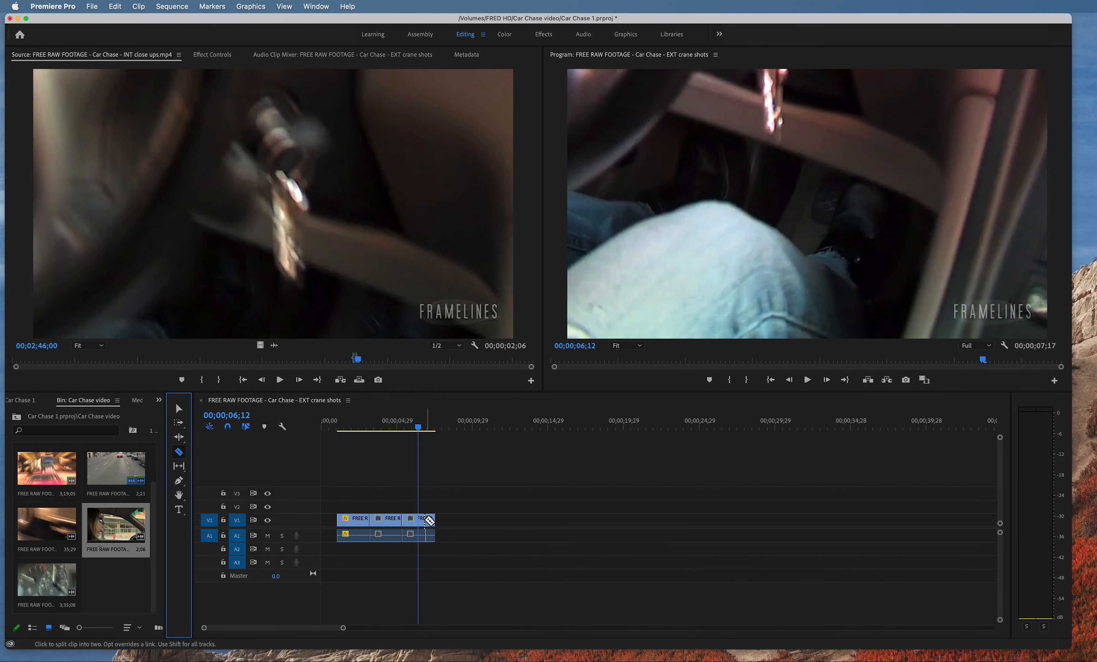
click(420, 521)
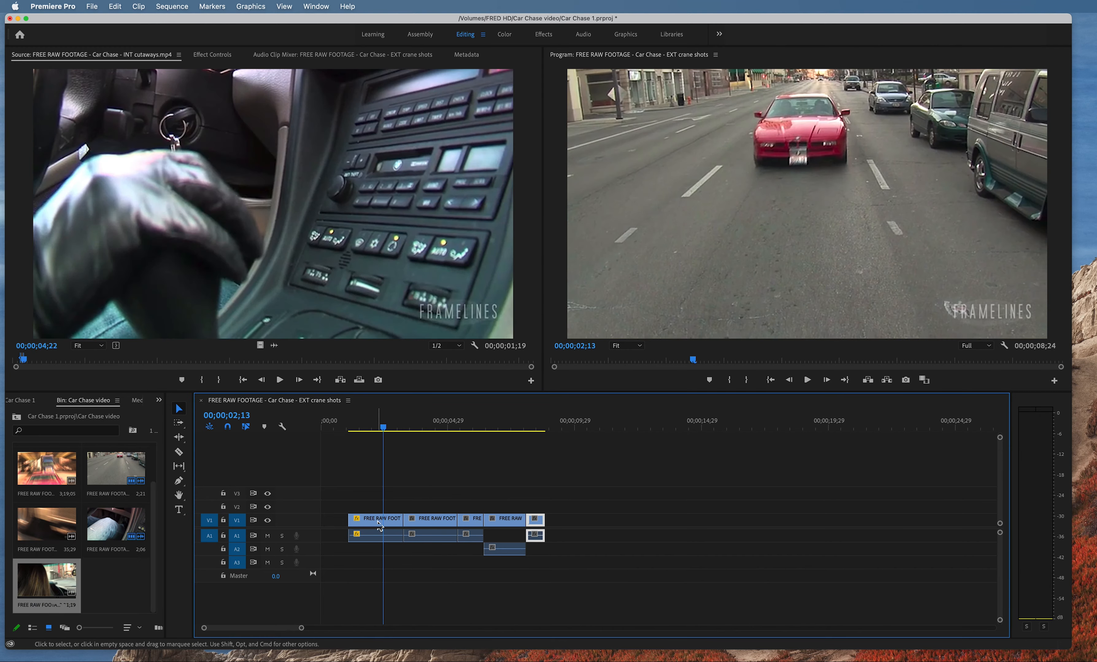
- Apply the ARRI_Universal_HD input LUT to the first clip's master in Lumetri Color and shift its white balance temperature slightly cooler
click(379, 526)
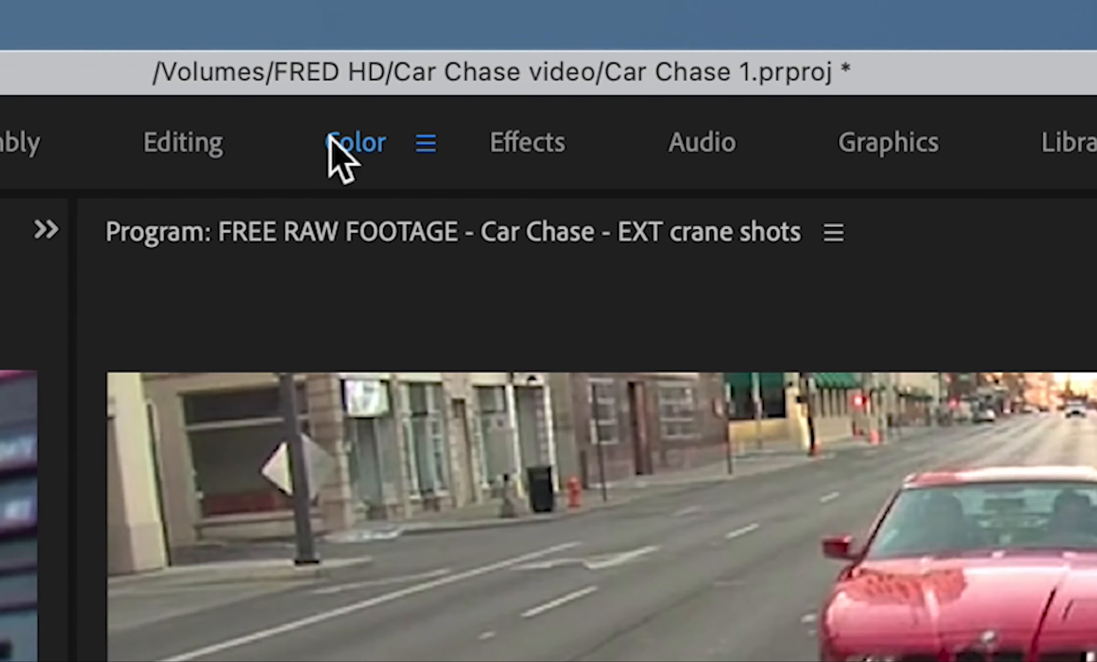
click(501, 35)
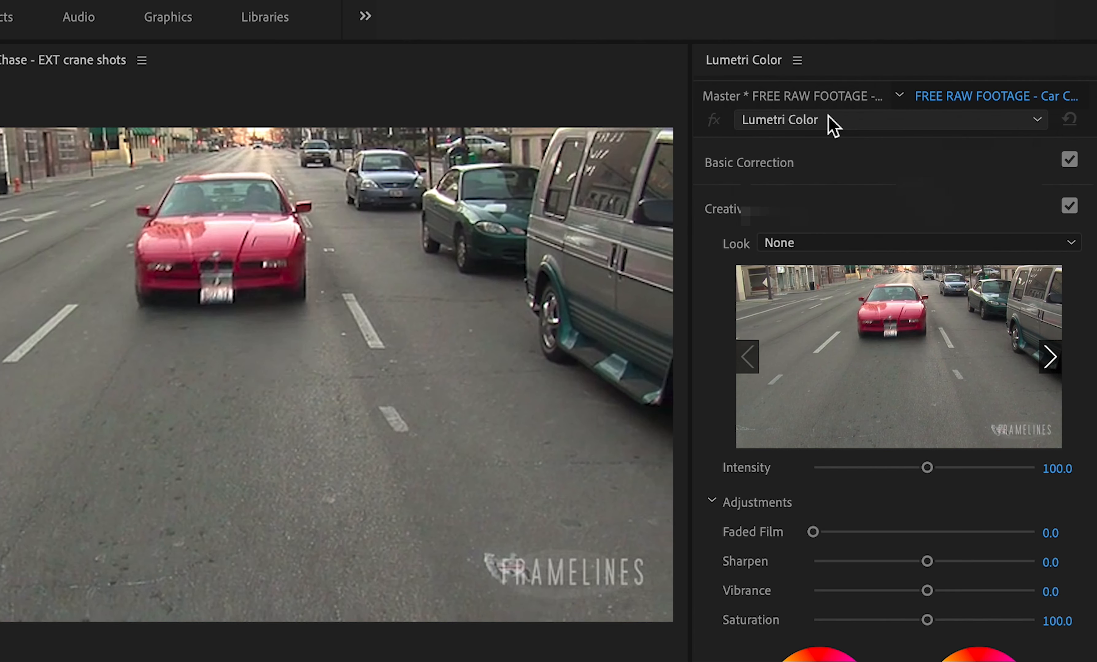
click(940, 81)
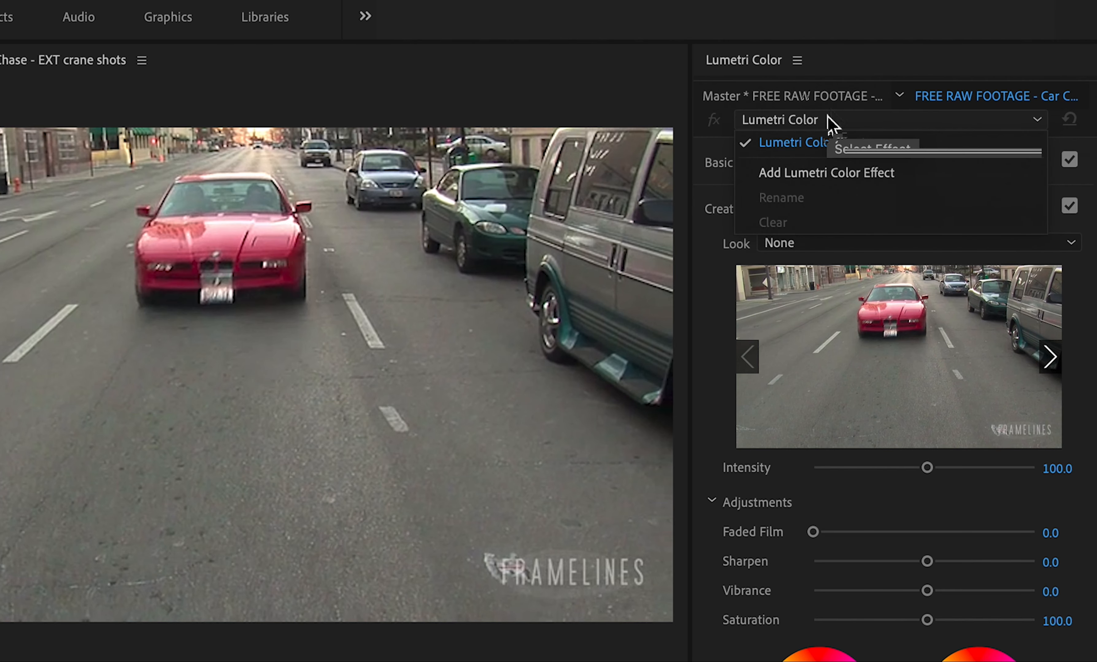
click(830, 116)
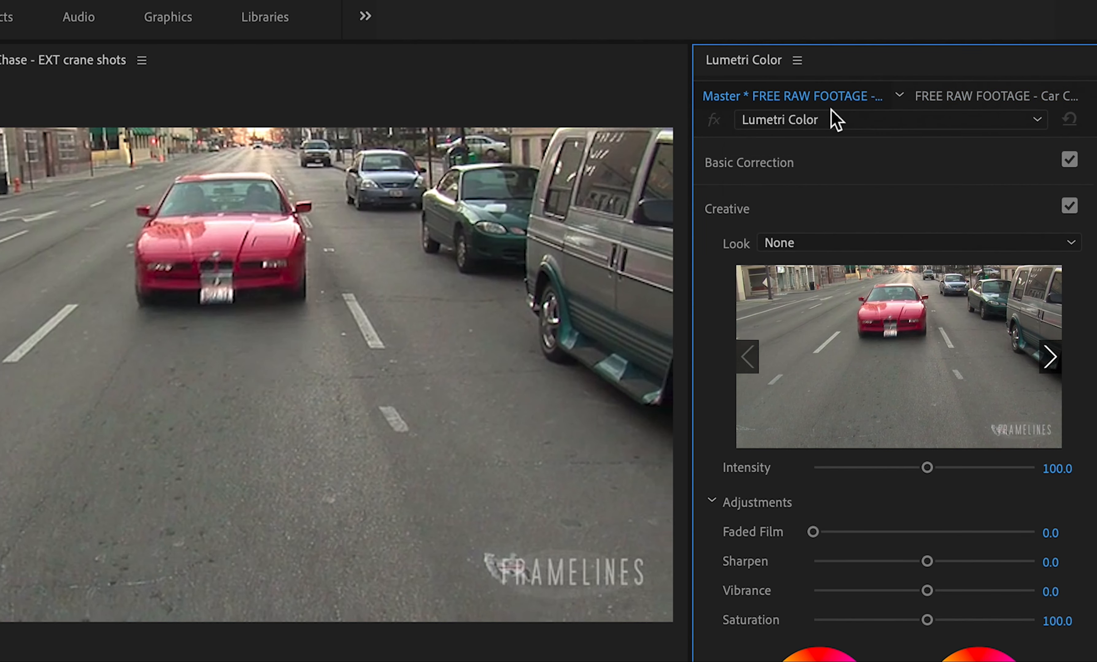
click(773, 166)
click(885, 197)
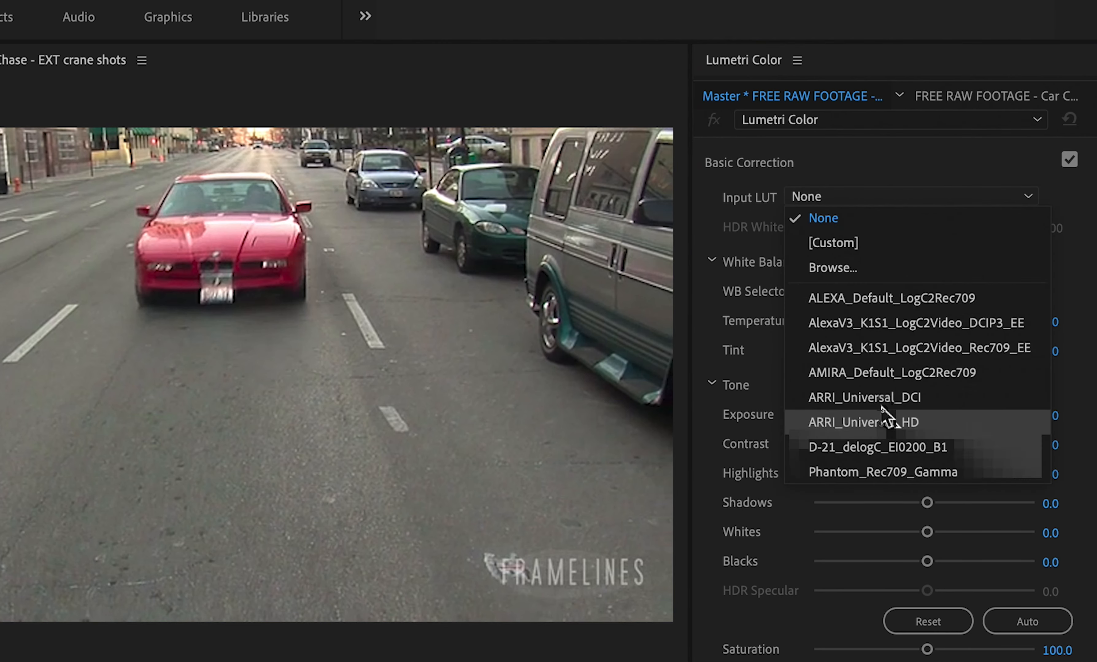
click(886, 429)
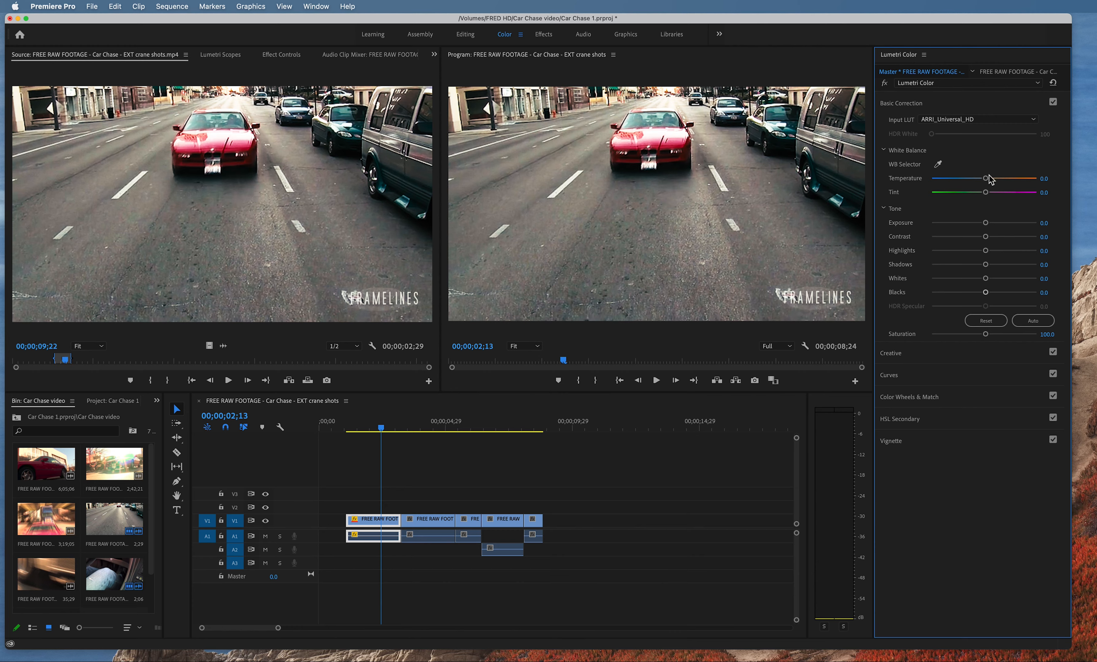
drag(985, 184, 978, 181)
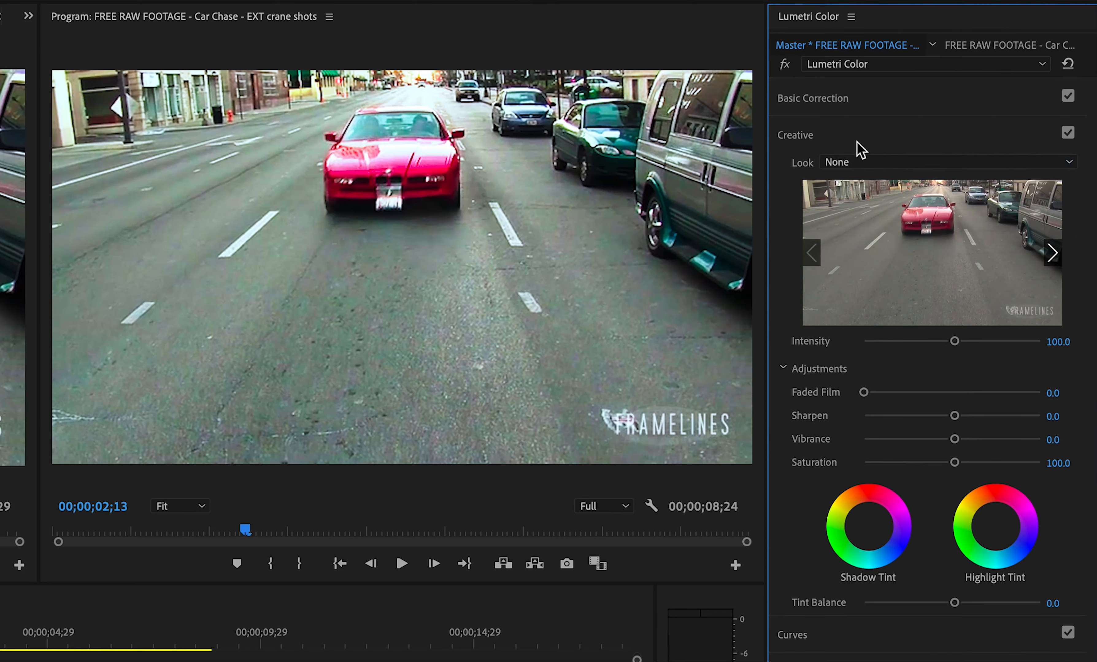
- Try the SL BLEACH HDR creative look on the first clip, and settle on SL GOLD TOBACCO
click(893, 163)
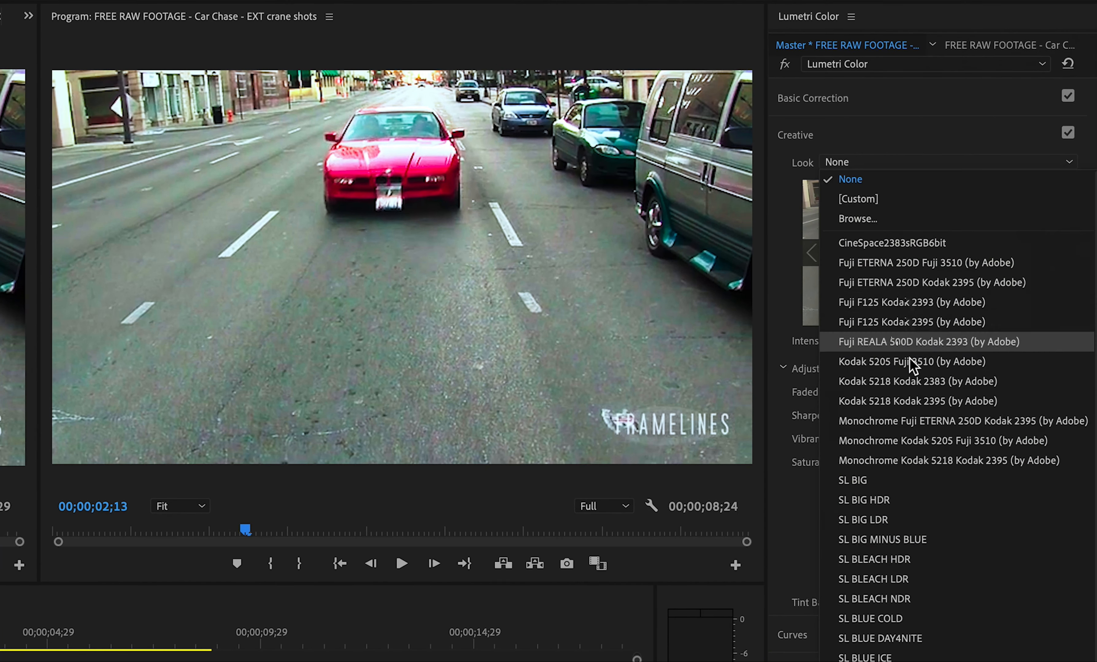
click(924, 559)
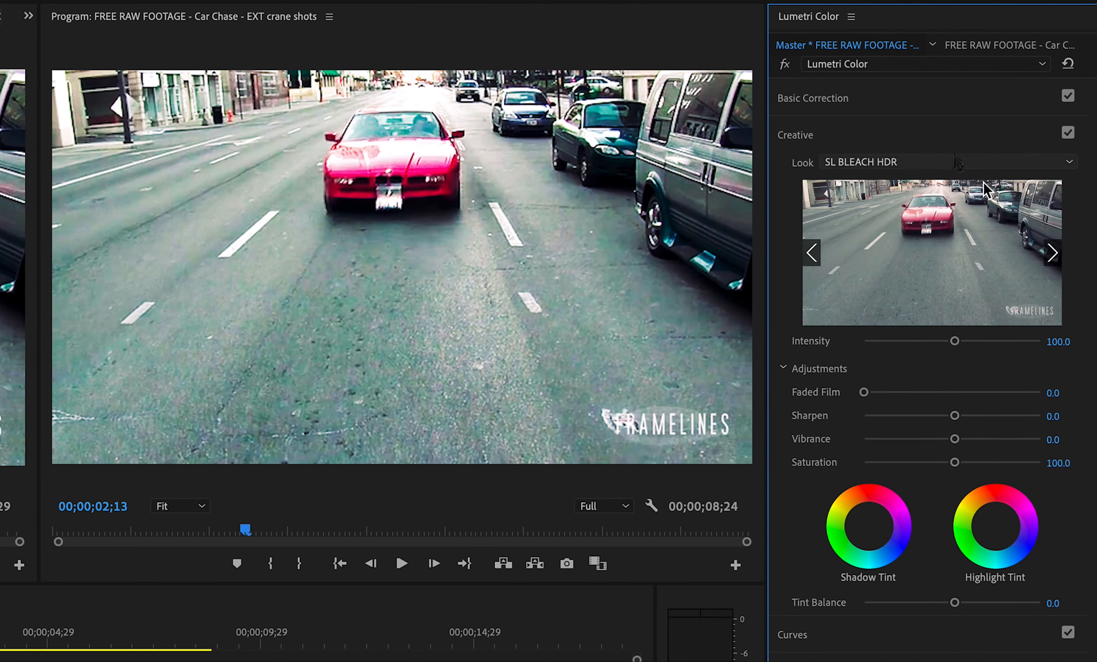
click(964, 162)
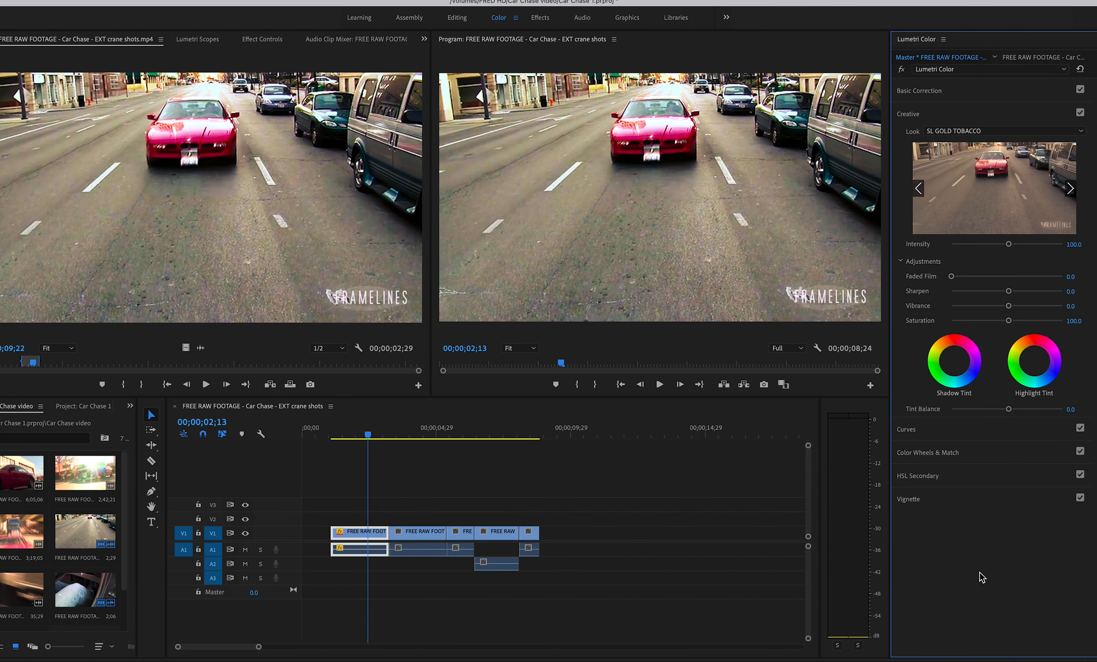
- Shape the first clip's white RGB curve by raising a highlight point and pulling a second point down
click(932, 114)
click(935, 137)
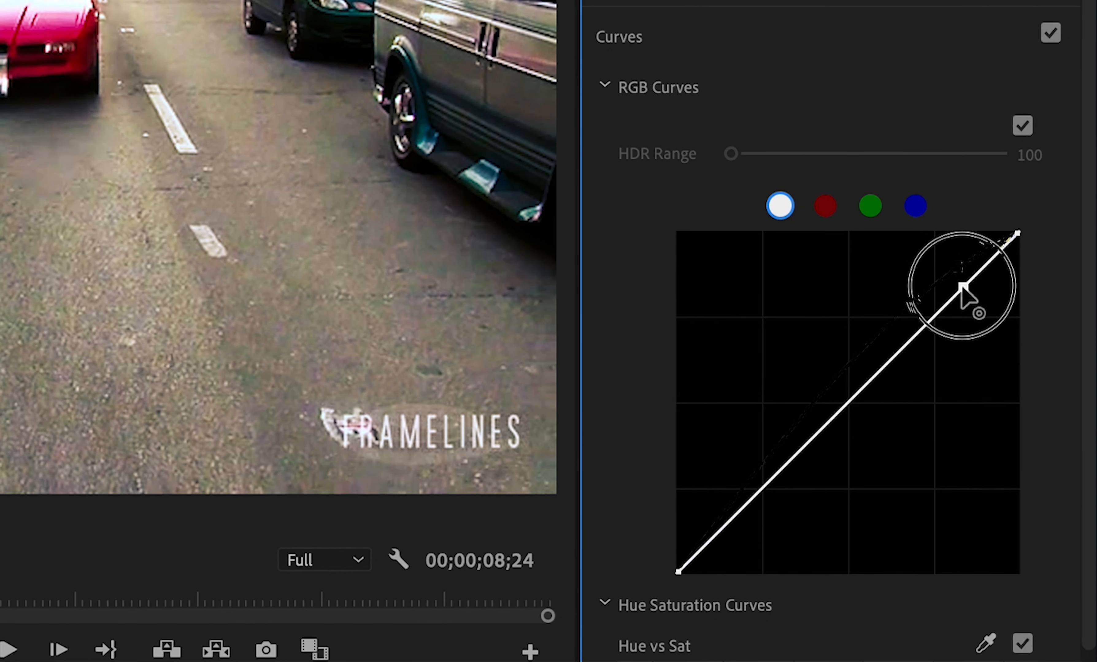
drag(1044, 239, 1042, 233)
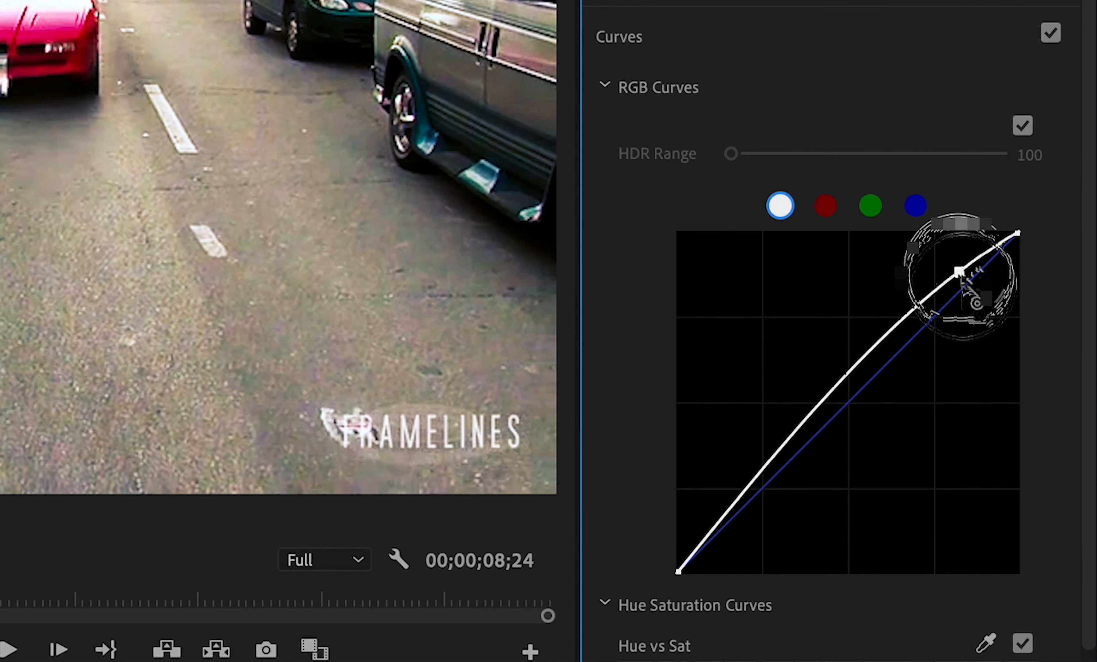
drag(973, 313, 974, 323)
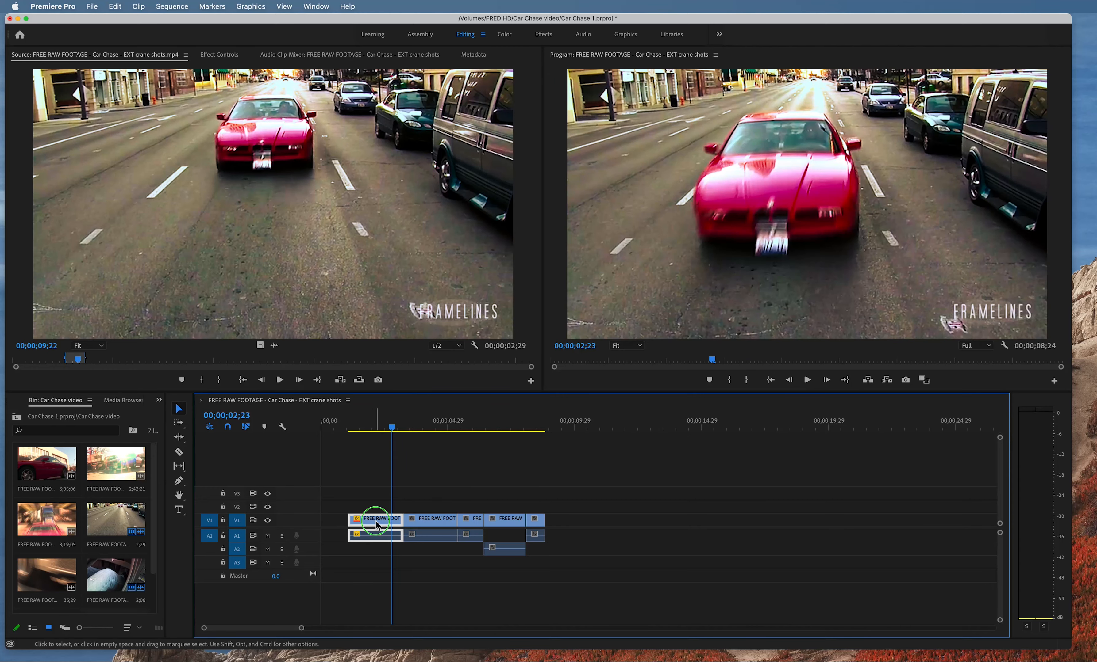
- Copy the graded first clip, paste its attributes onto all the remaining clips in the timeline, and play the sequence
right_click(376, 521)
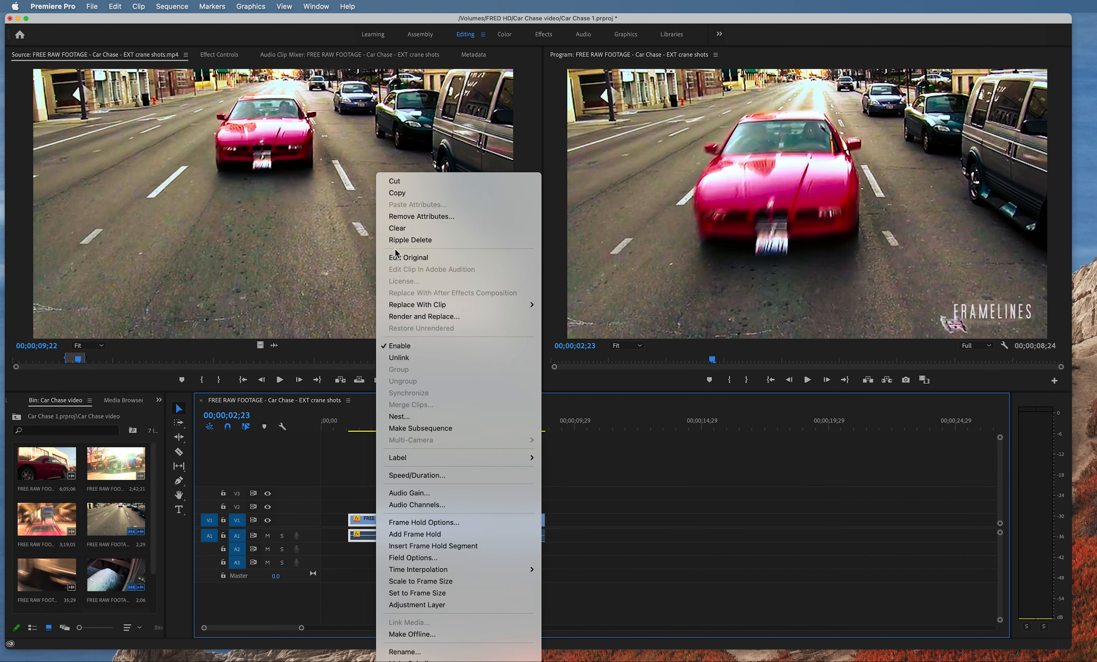
click(397, 193)
drag(411, 492, 552, 574)
right_click(441, 520)
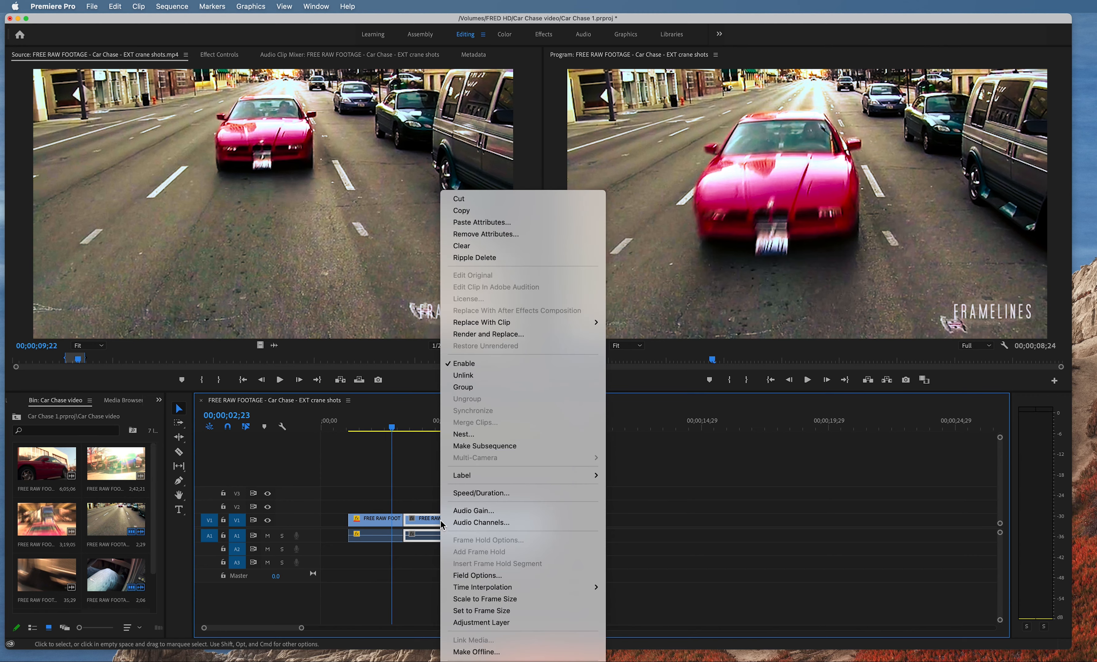
click(472, 223)
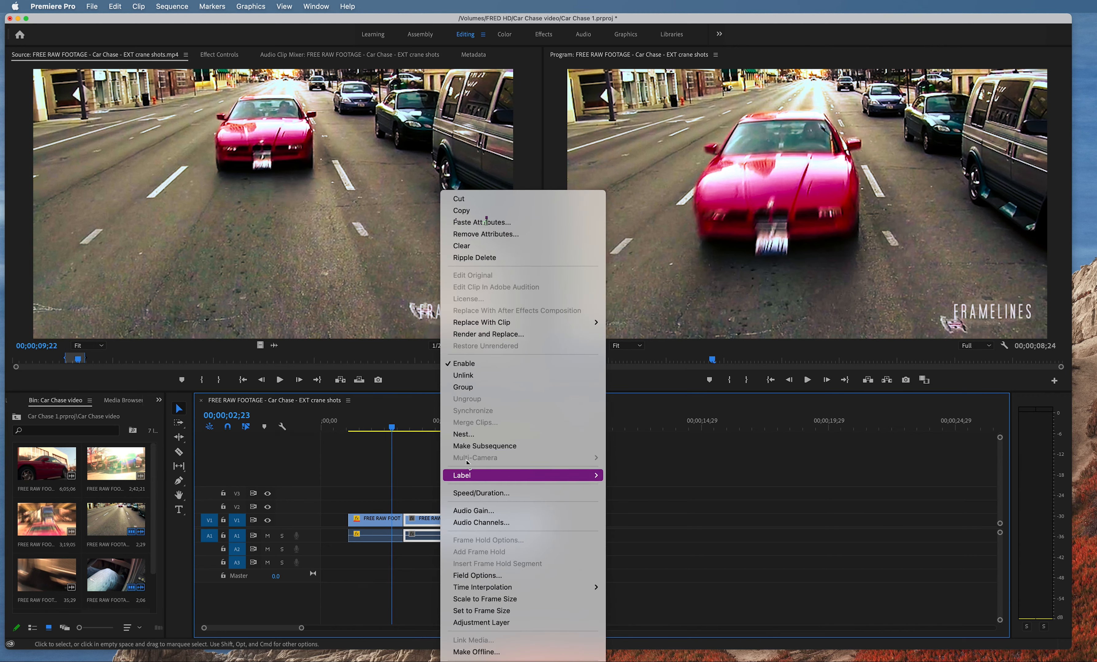
click(612, 516)
key(space)
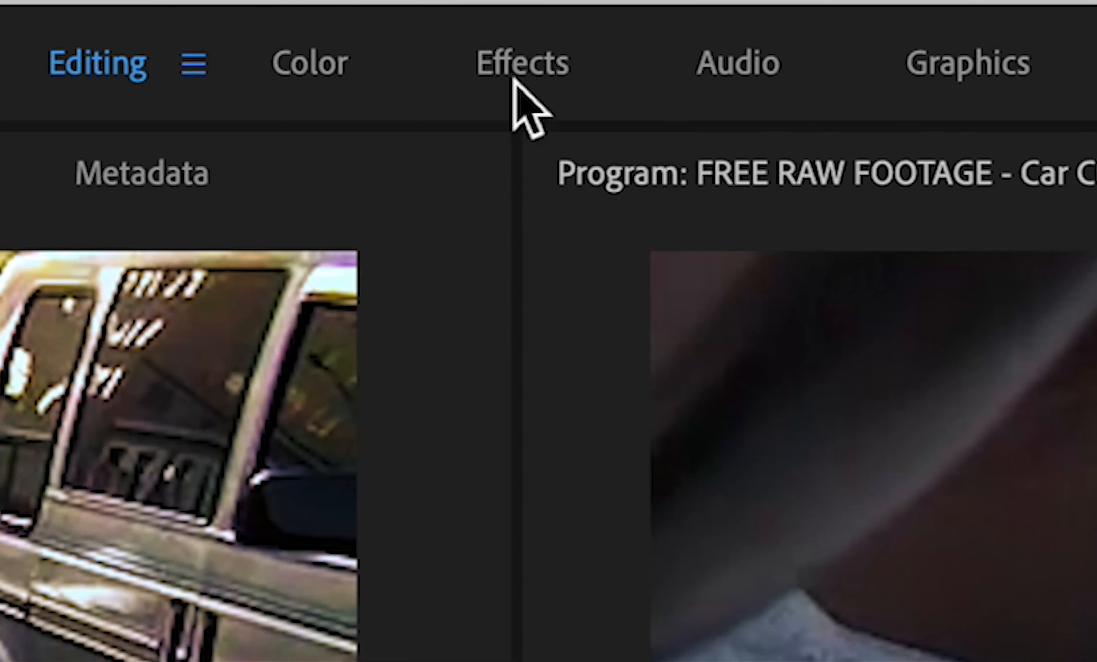
- Switch to the Effects workspace and expand the Video Effects categories
click(513, 71)
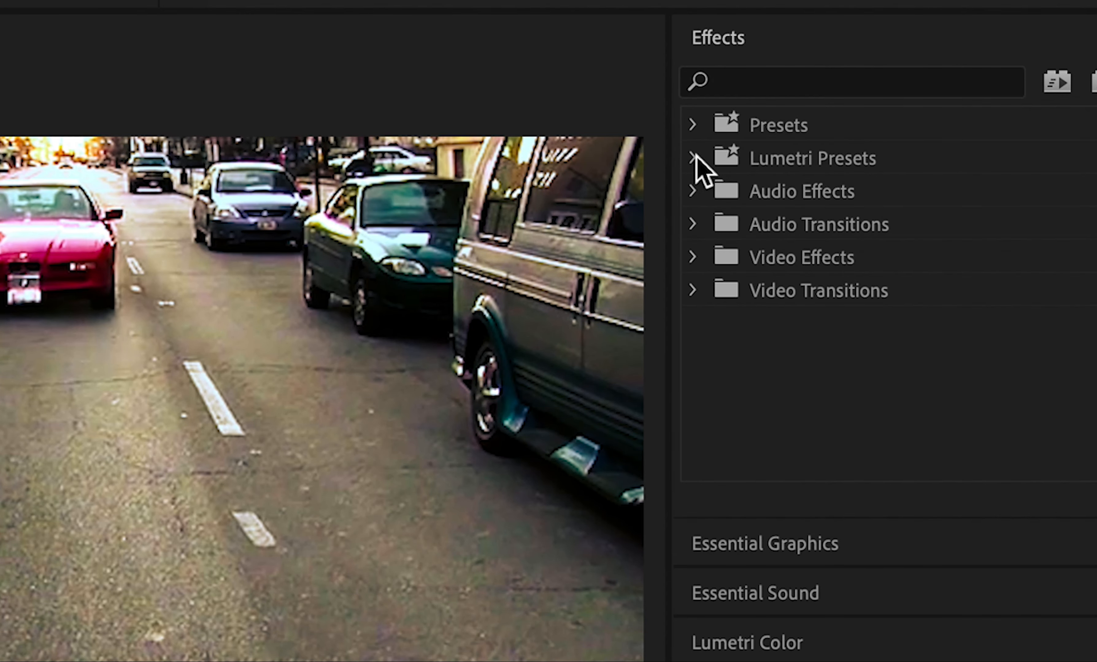
click(693, 256)
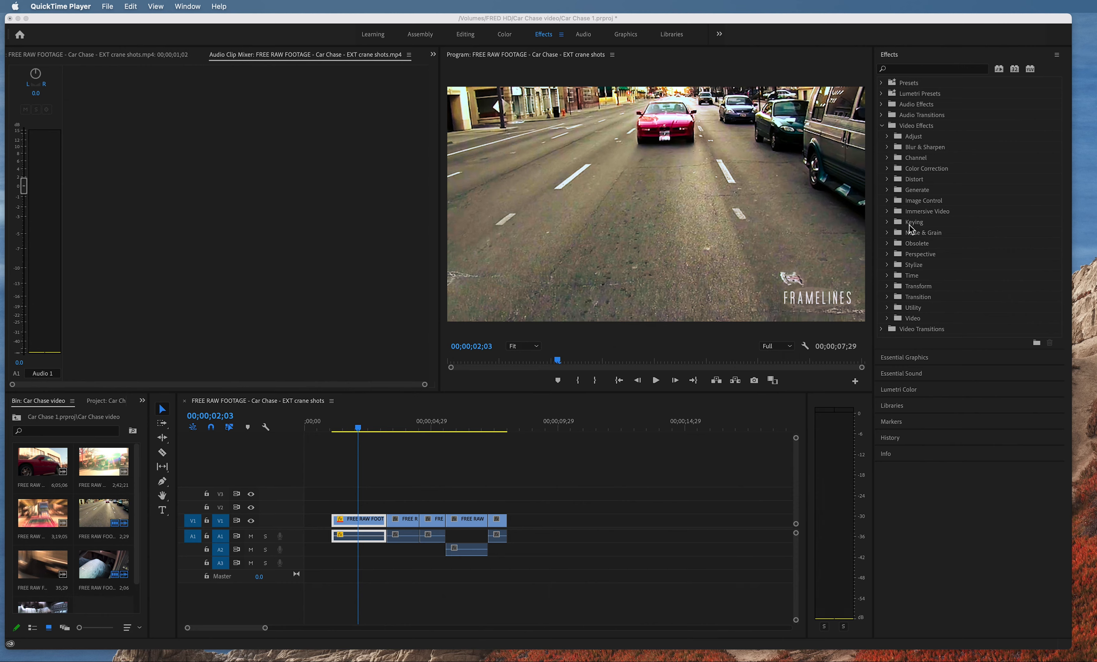
- Import the green-screen screenshot PNG, place it on V2 at 00;00;01;12, and trim its end to match the first clip
drag(1082, 241, 258, 445)
drag(55, 491, 338, 509)
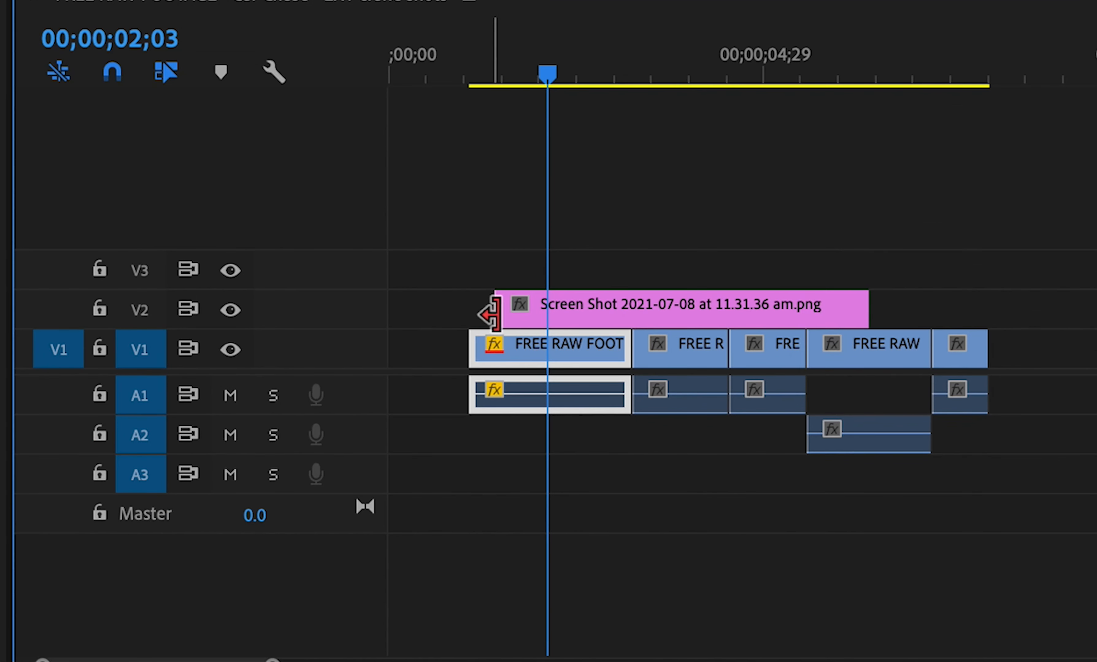
drag(868, 306, 618, 322)
- Set the green-screen image's scale to 36 and its vertical position to 179
click(558, 69)
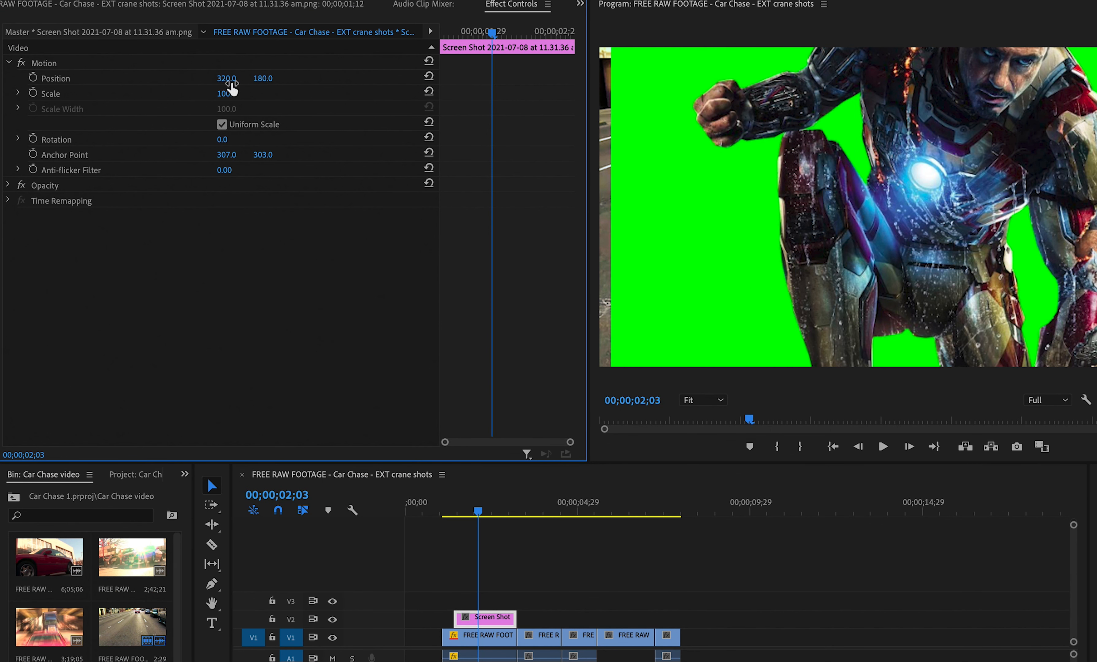
drag(229, 99, 200, 99)
drag(263, 80, 225, 99)
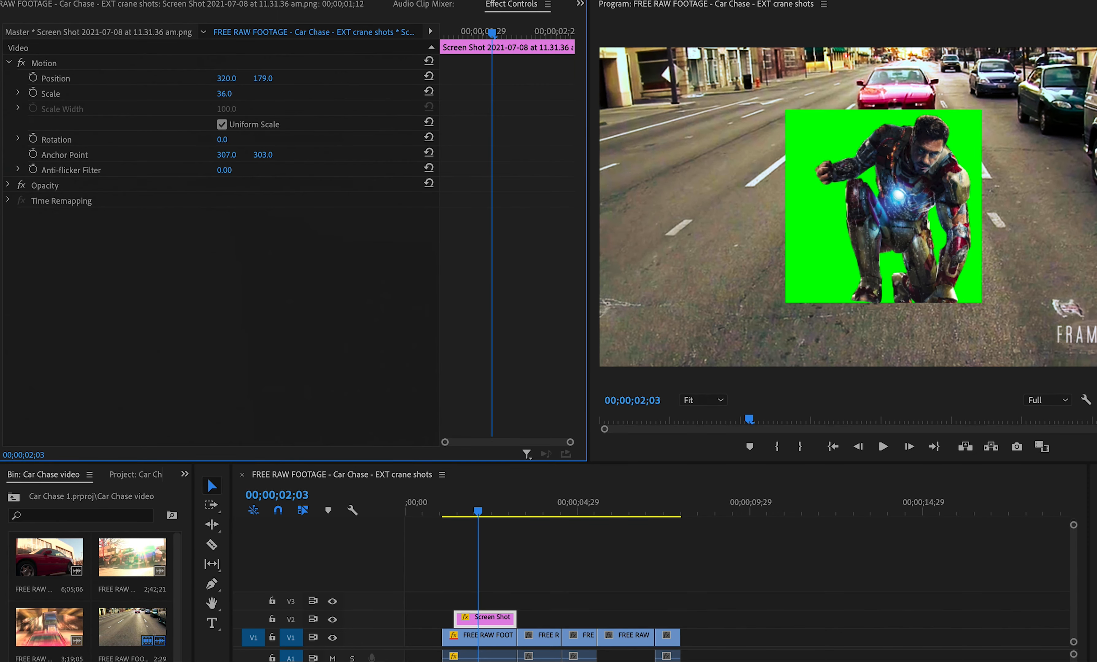
drag(222, 139, 226, 140)
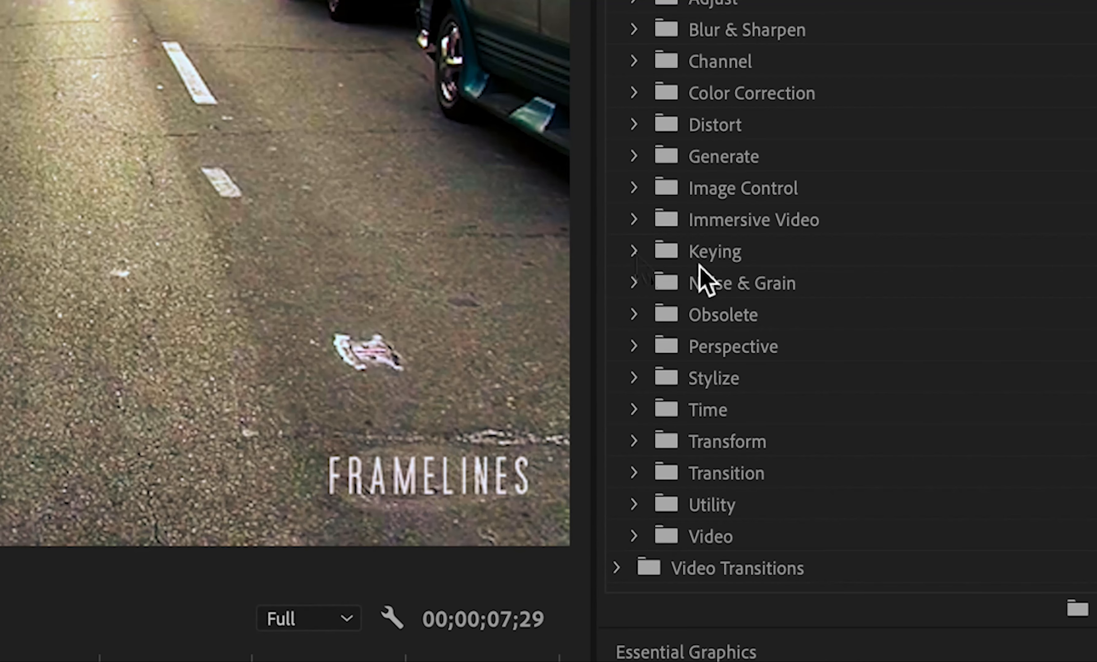
- Apply the Color Key effect to the green-screen image and move the playhead to 00;00;01;13
click(634, 252)
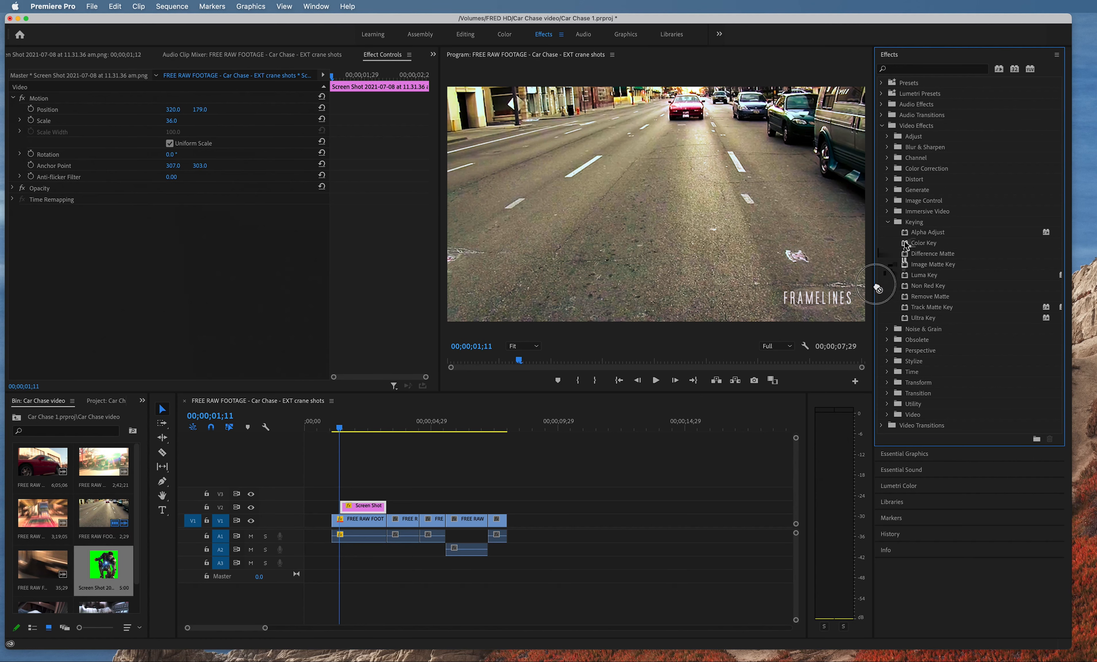
drag(906, 244, 365, 508)
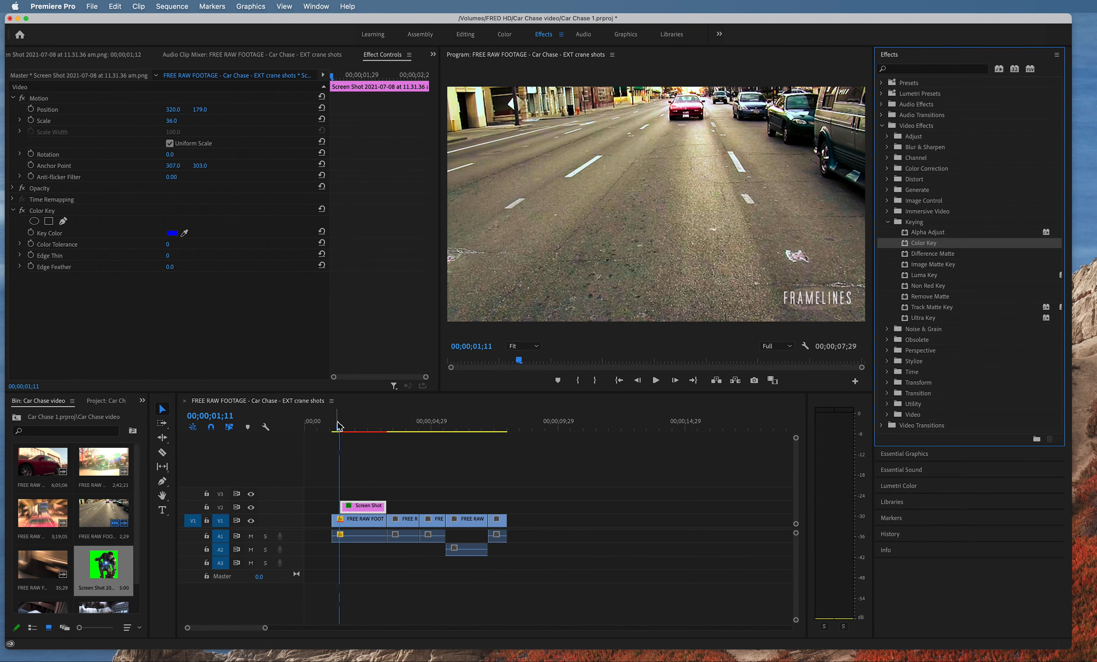
drag(338, 422, 342, 428)
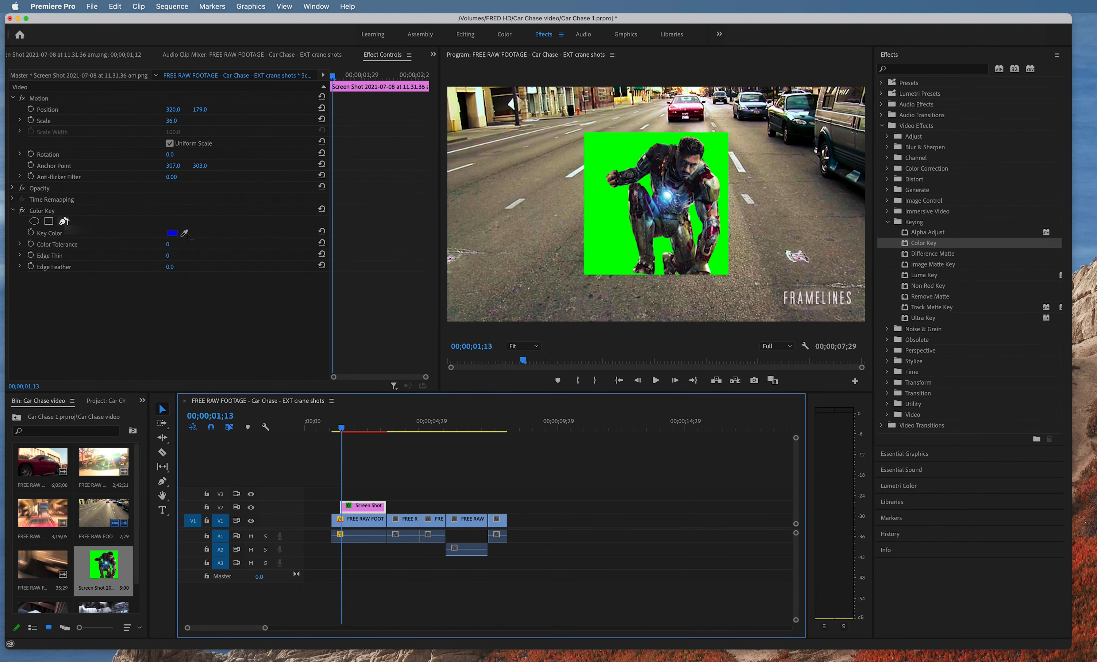
- Key out the image's sampled green background with a color tolerance of 146 and an edge thin of 1
click(635, 142)
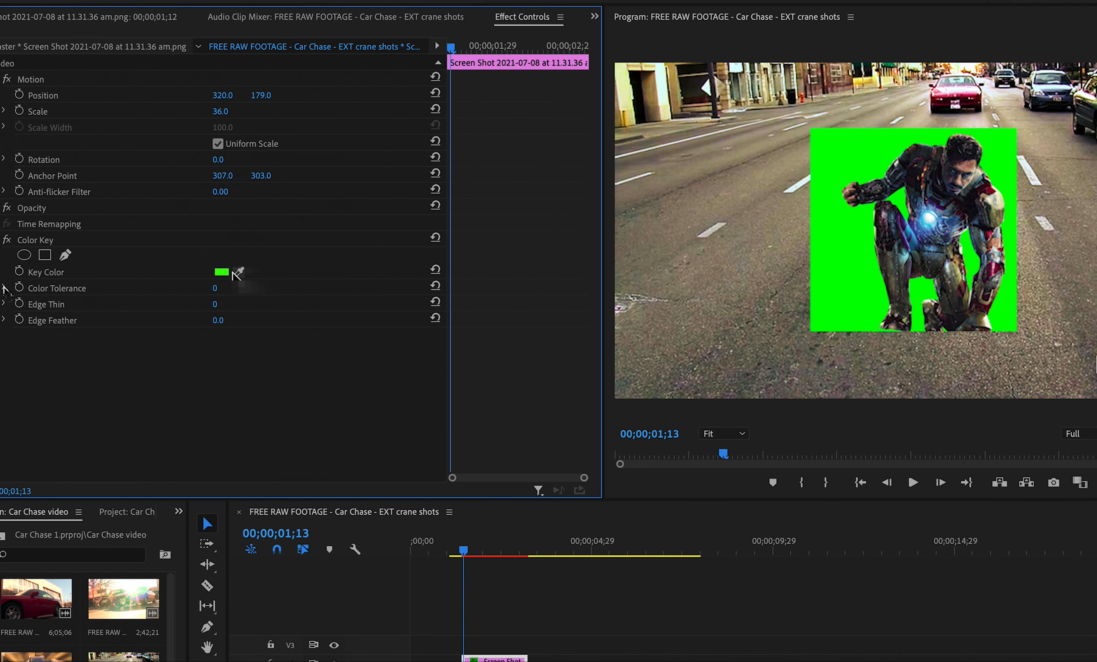
drag(10, 316, 109, 320)
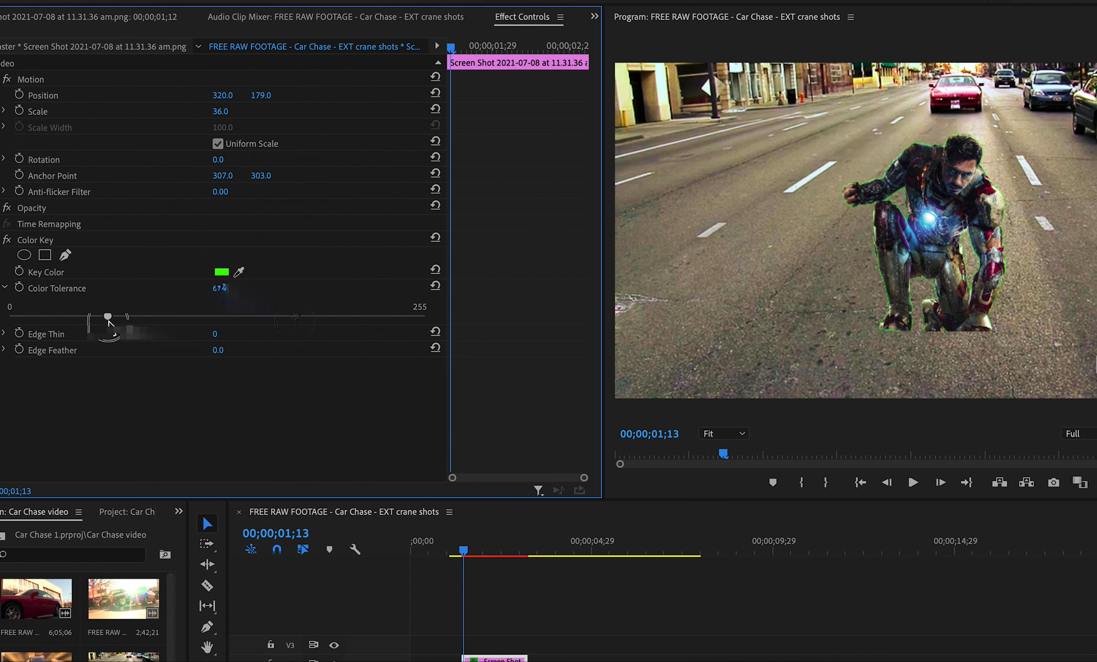
click(301, 318)
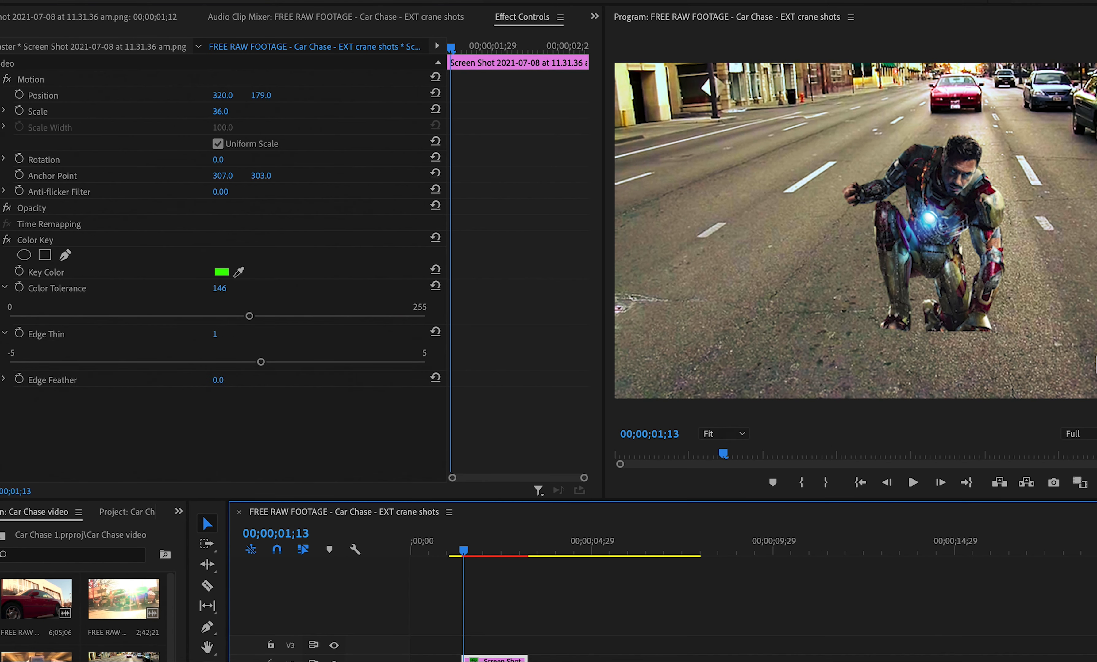
- Position the image at 114, -105 outside the frame and start position and scale keyframes at 00;00;01;13
drag(261, 95, 126, 100)
drag(268, 95, 241, 96)
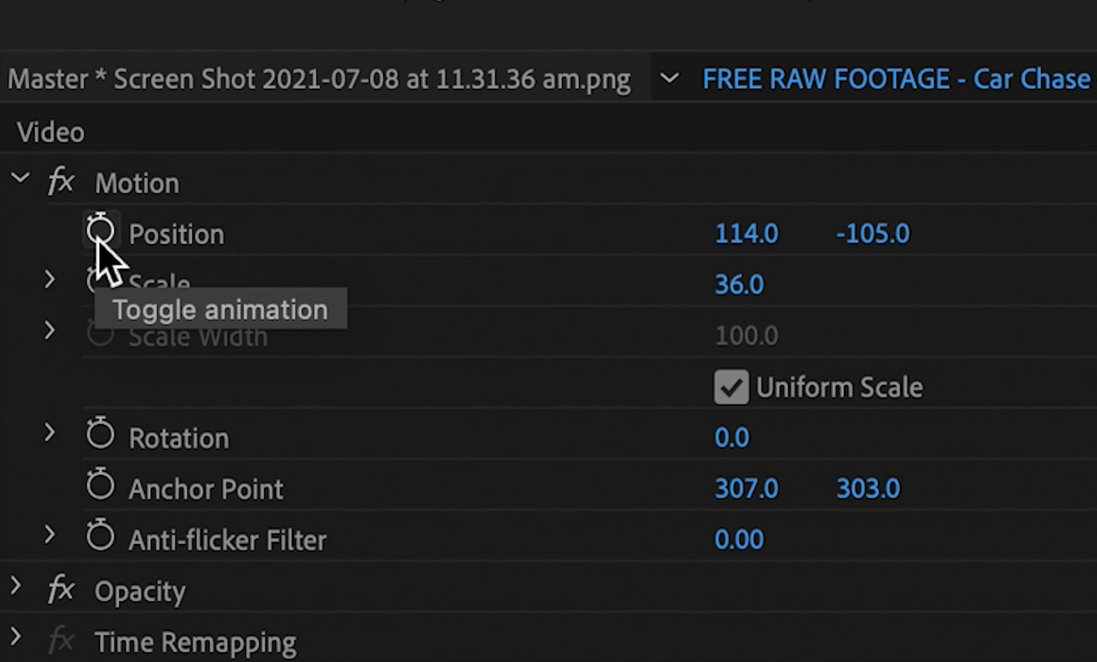
click(19, 95)
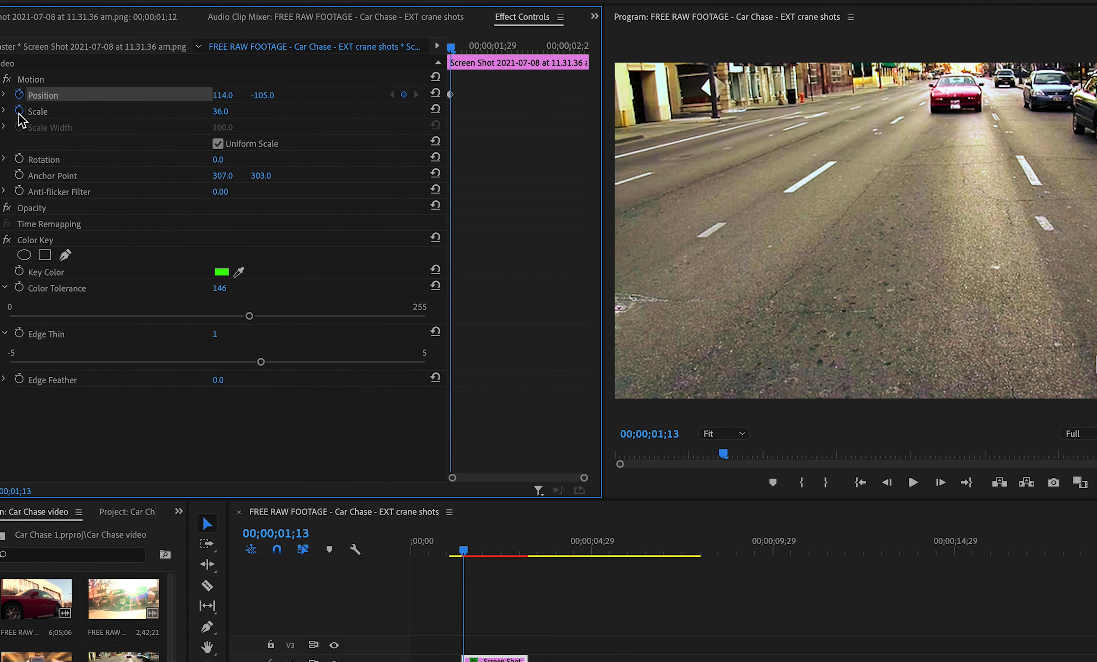
click(19, 111)
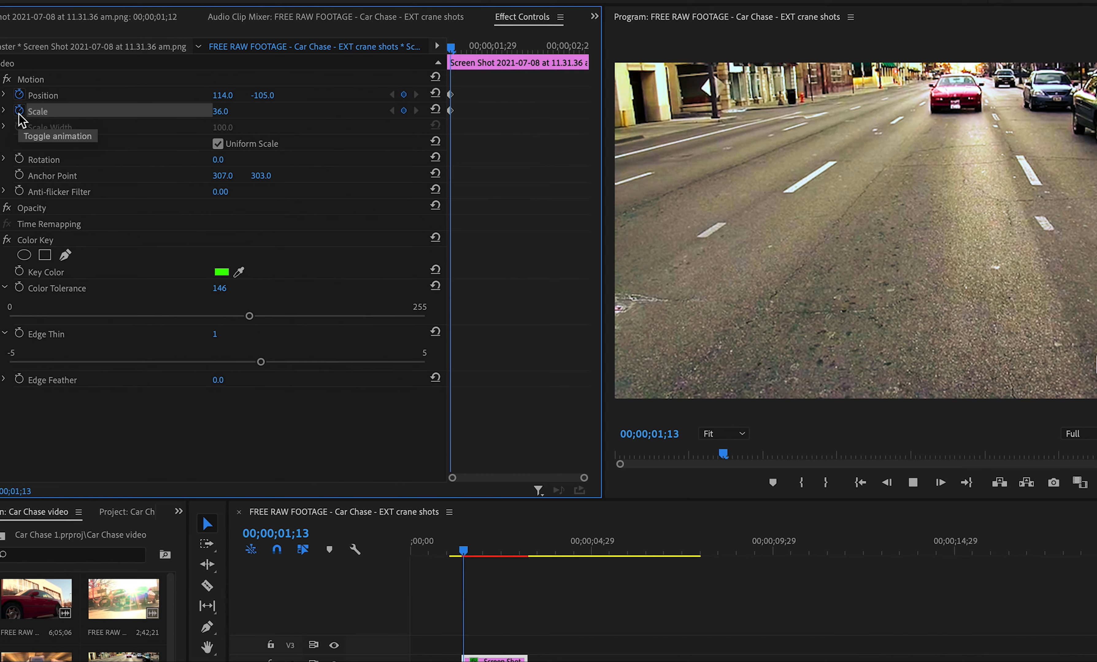
- Add a position keyframe at 00;00;02;18 with the image's vertical position set to 240
key(space)
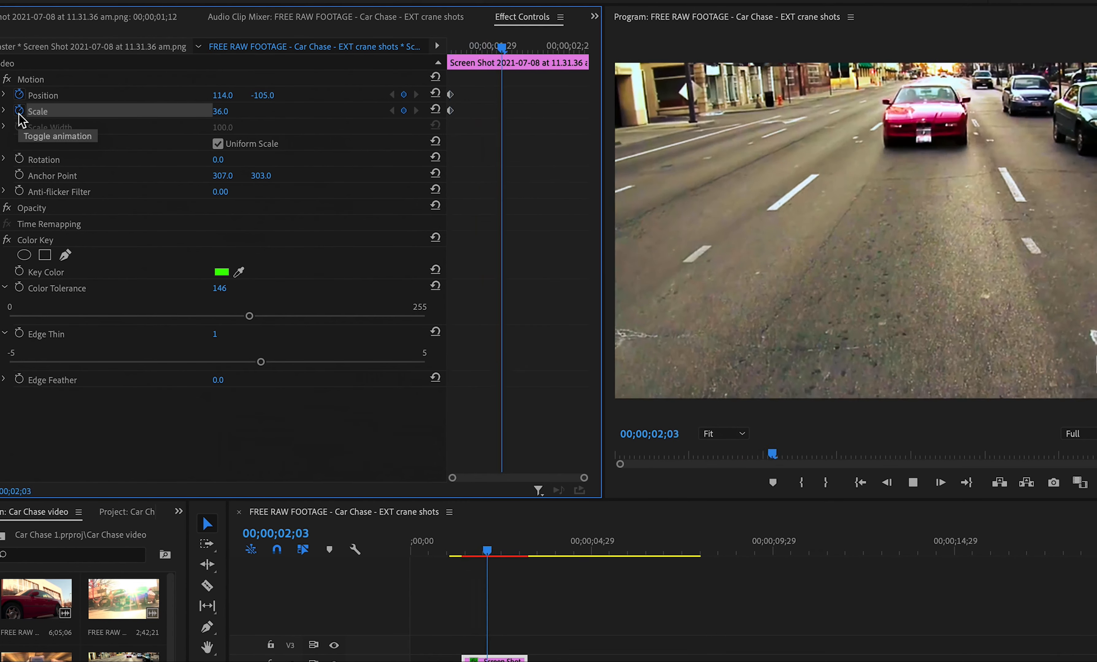
key(space)
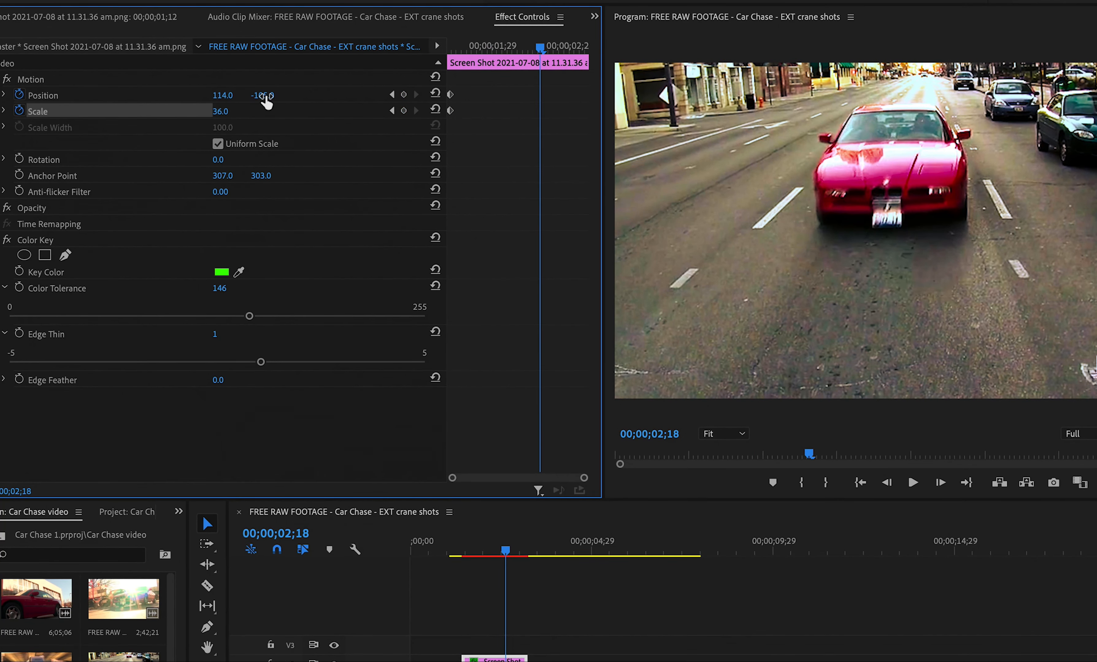
drag(267, 102, 321, 101)
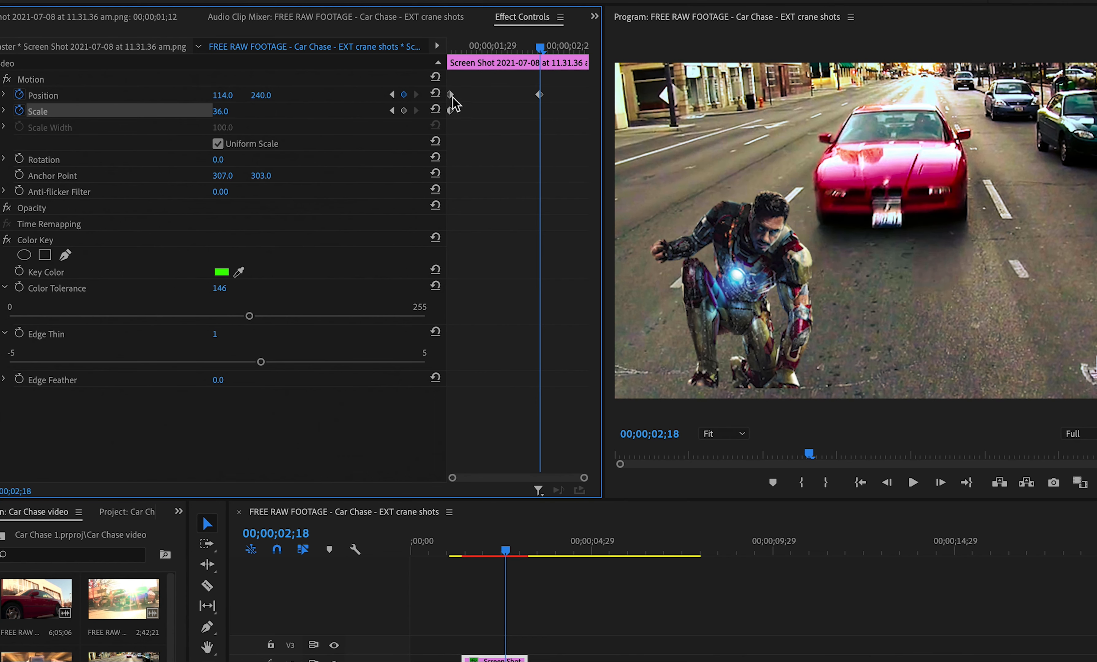
- Apply the Brightness & Contrast effect to the first road clip on V1 and open its effect settings
mouse_move(540, 50)
mouse_down()
mouse_move(448, 50)
mouse_move(522, 50)
mouse_up()
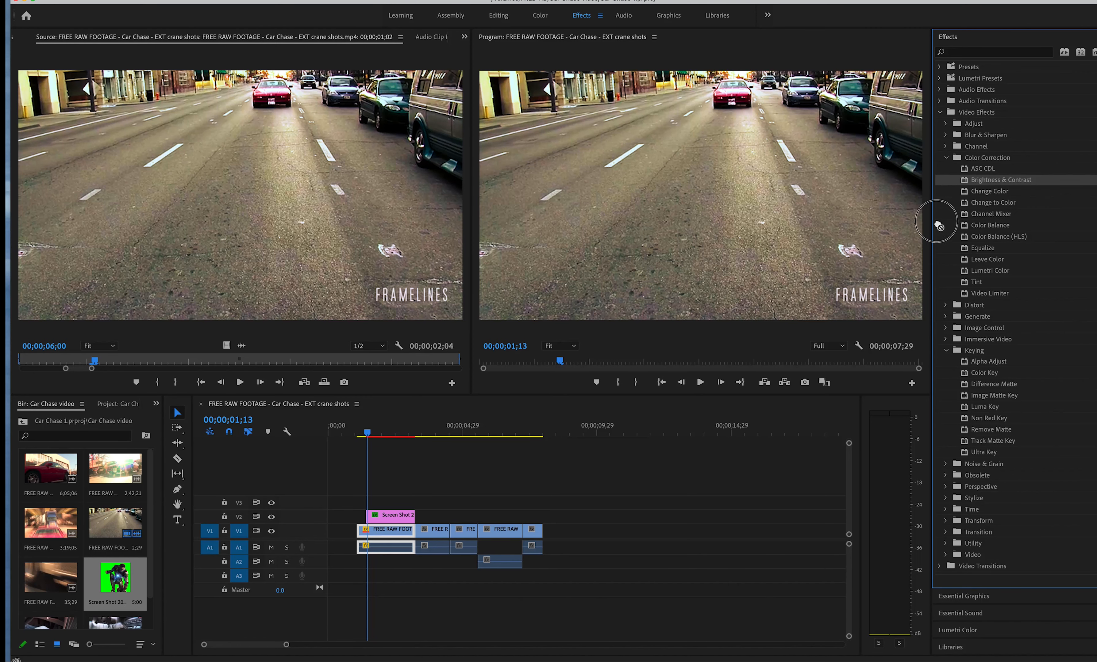
drag(939, 227, 398, 536)
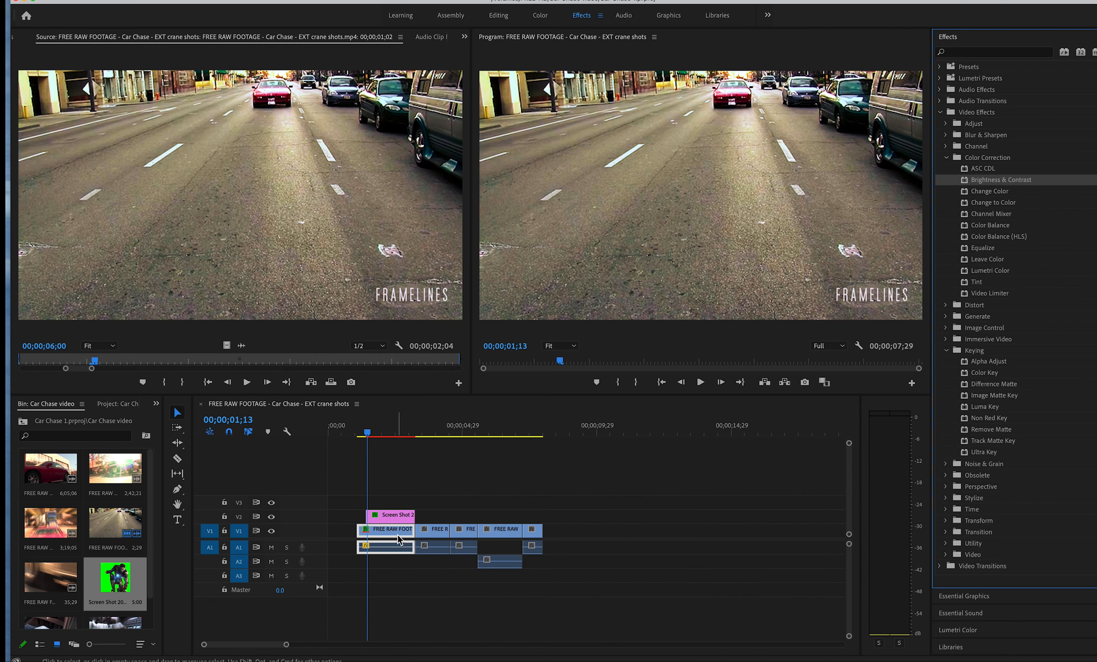
click(378, 295)
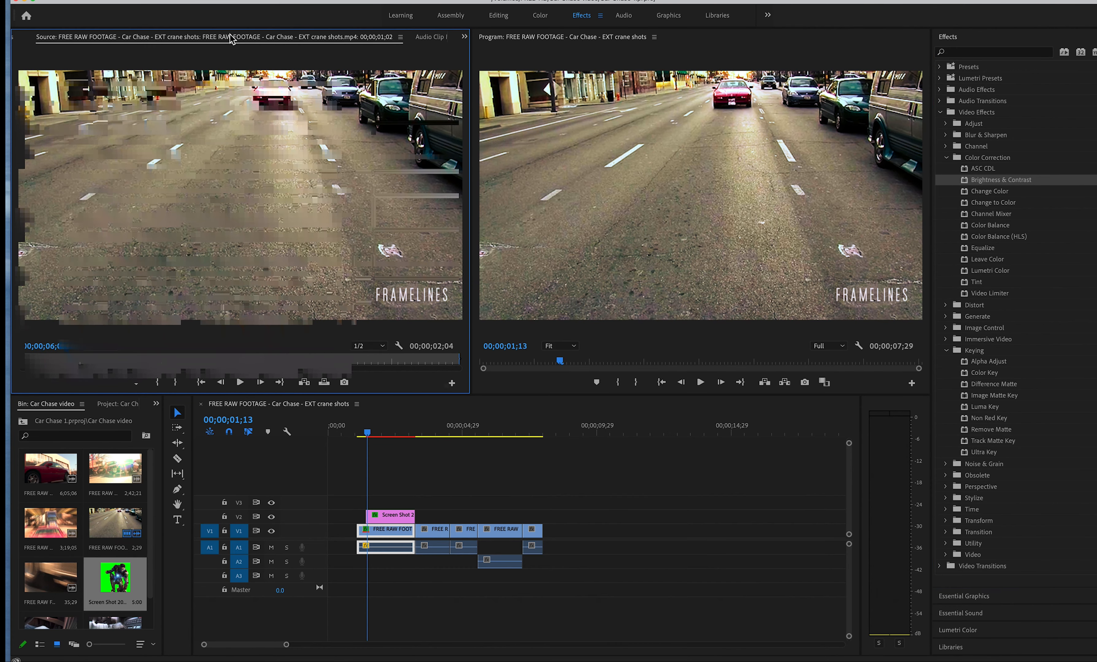
key(shift+5)
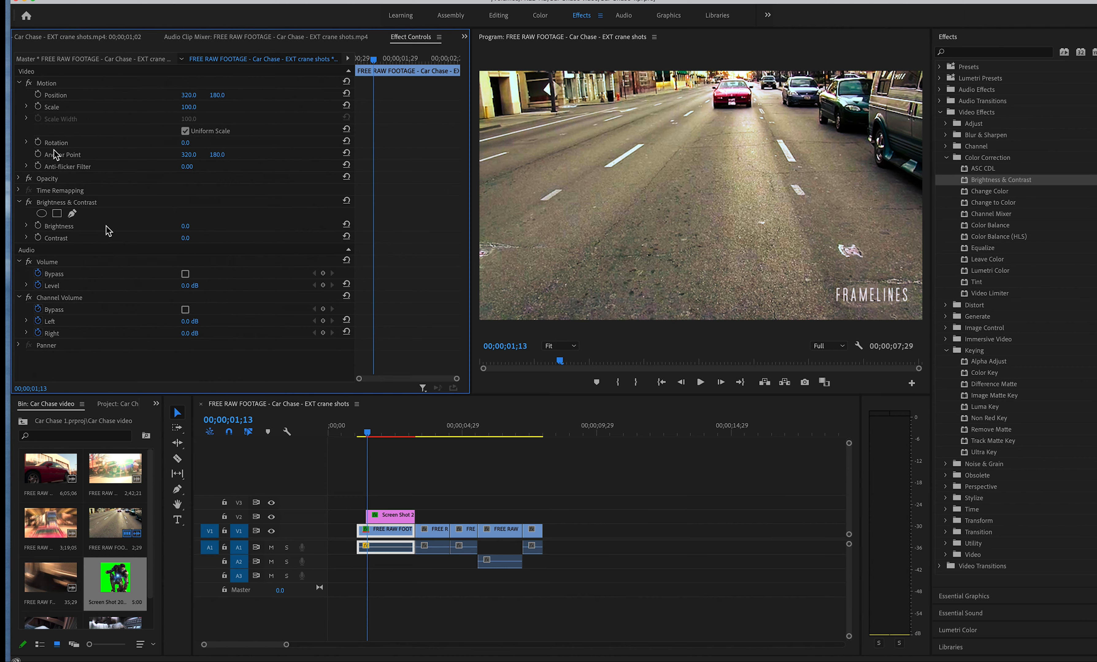
- Start a brightness keyframe for the first road clip at 00;00;01;07
drag(373, 60, 364, 61)
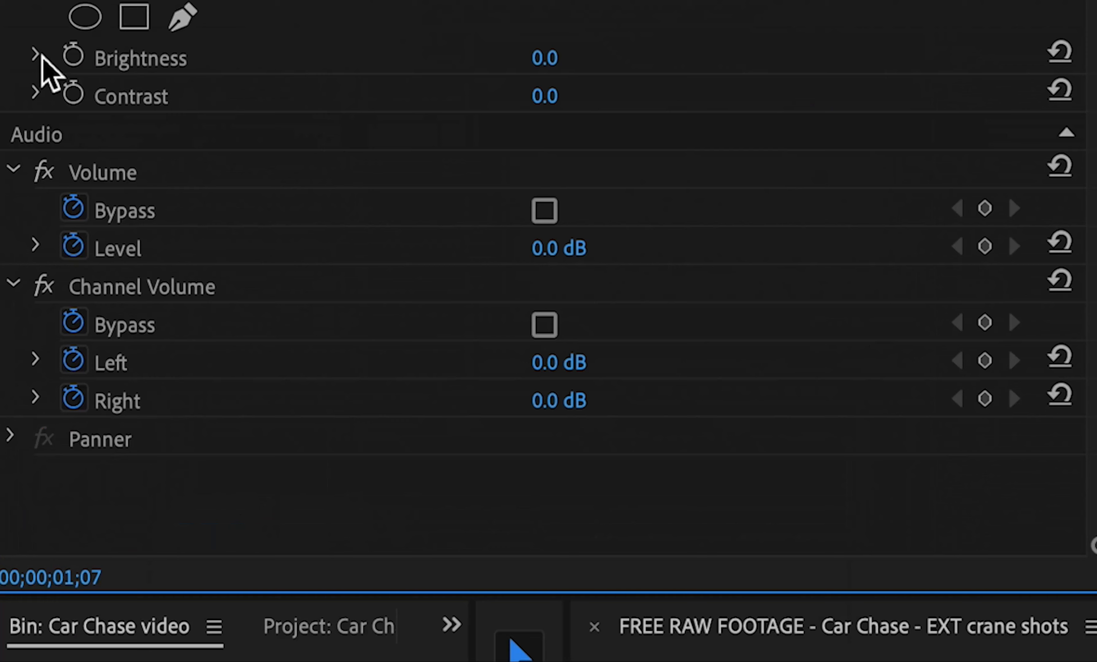
click(26, 225)
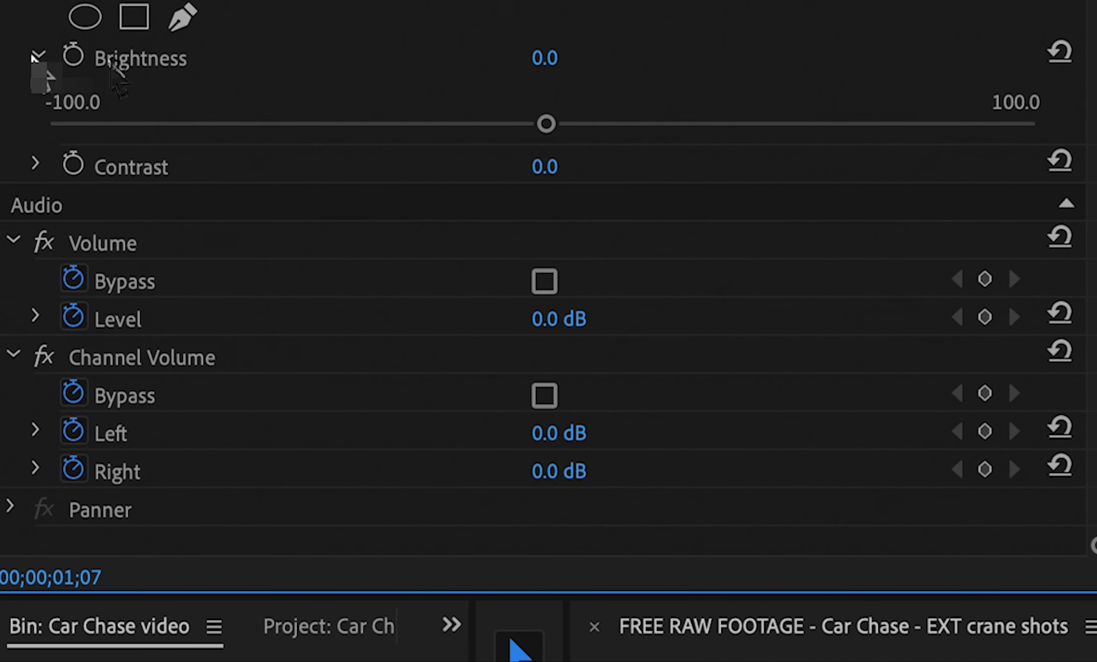
click(73, 56)
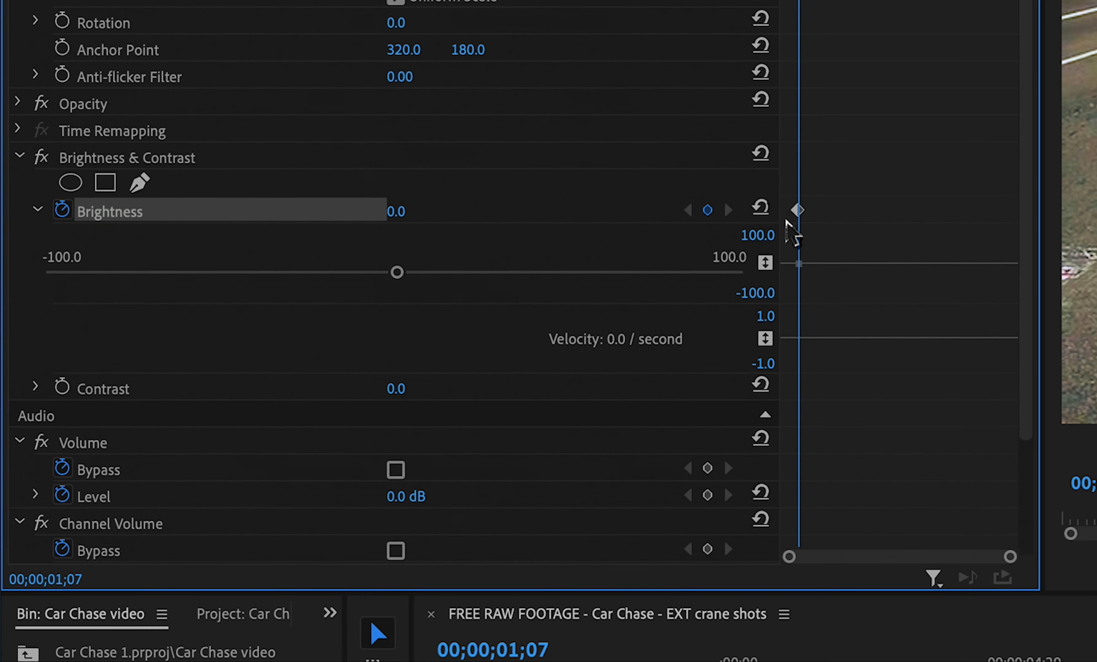
- Add a second brightness keyframe further into the first road clip with a darker, negative brightness value
key(space)
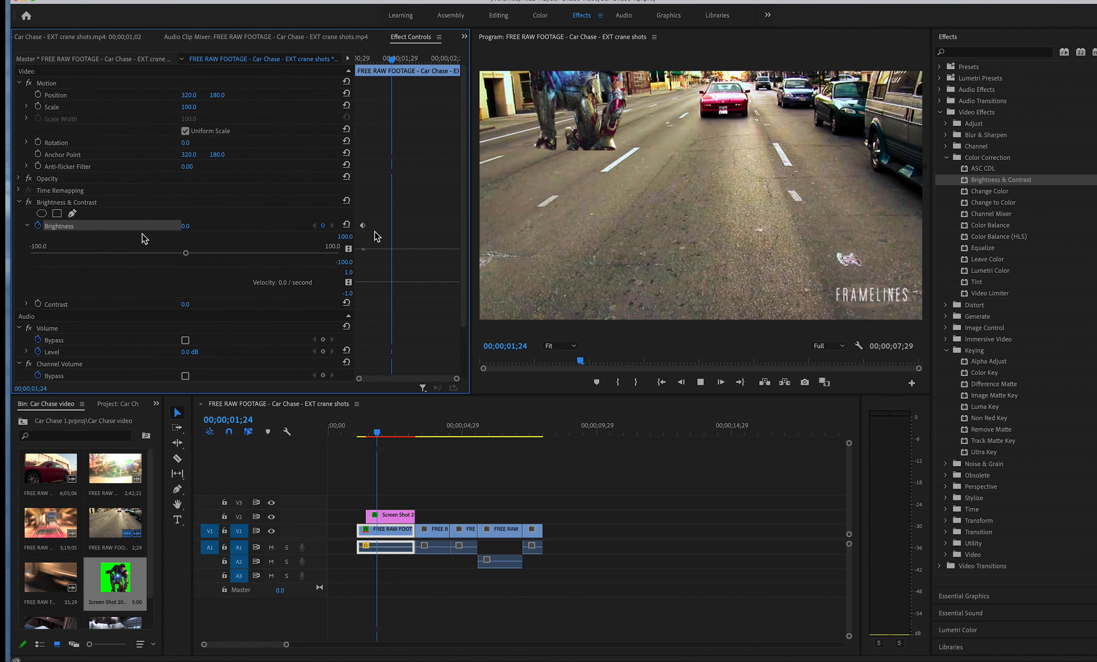
drag(186, 253, 77, 255)
key(space)
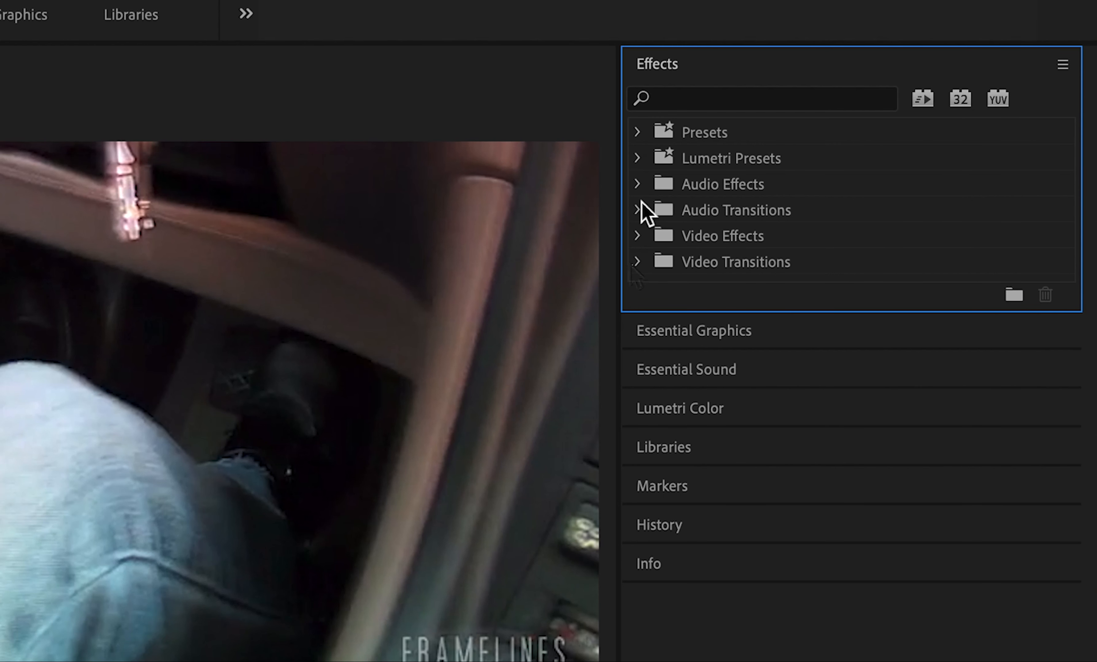
- Apply a Cross Dissolve transition at the cut between the second and third clips on V1 and play it back
click(638, 262)
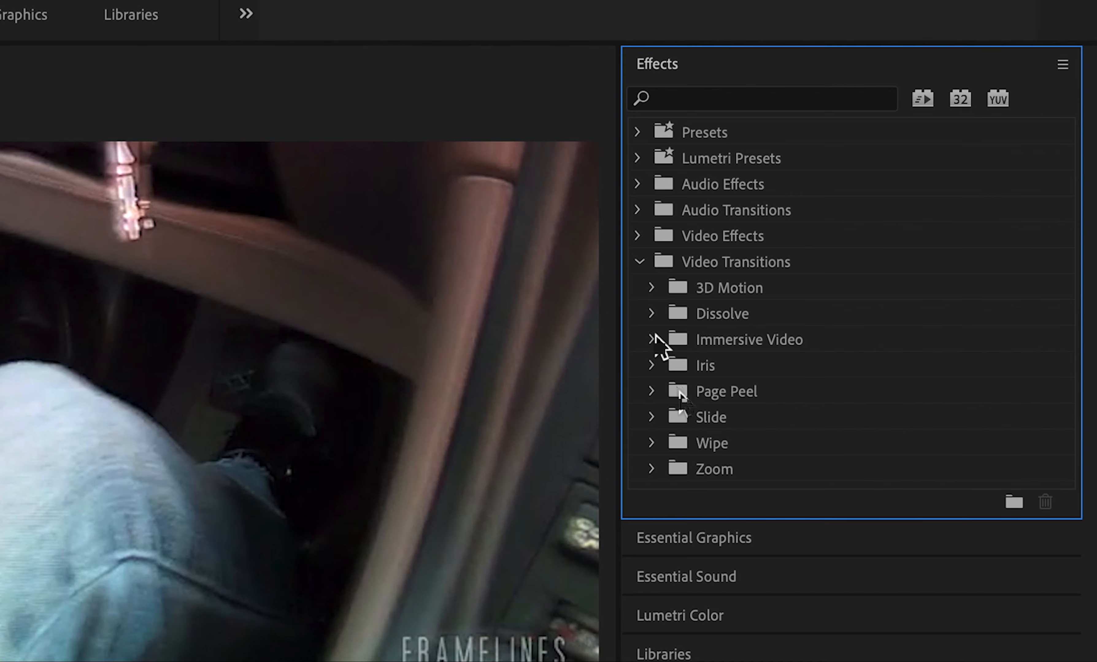
click(652, 314)
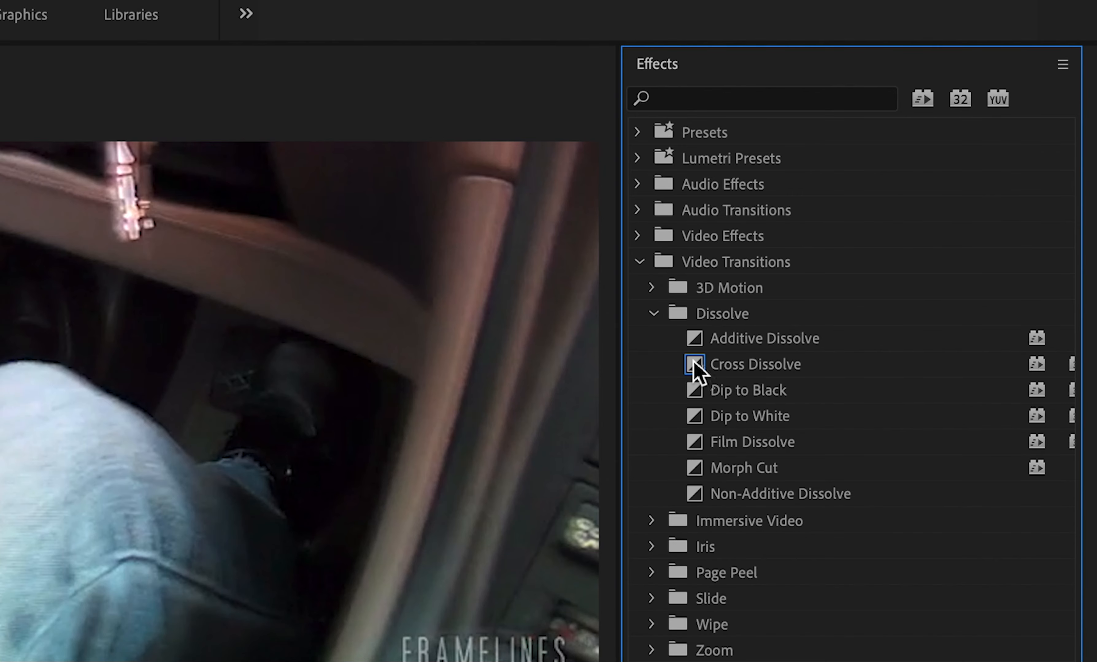
drag(694, 370, 452, 534)
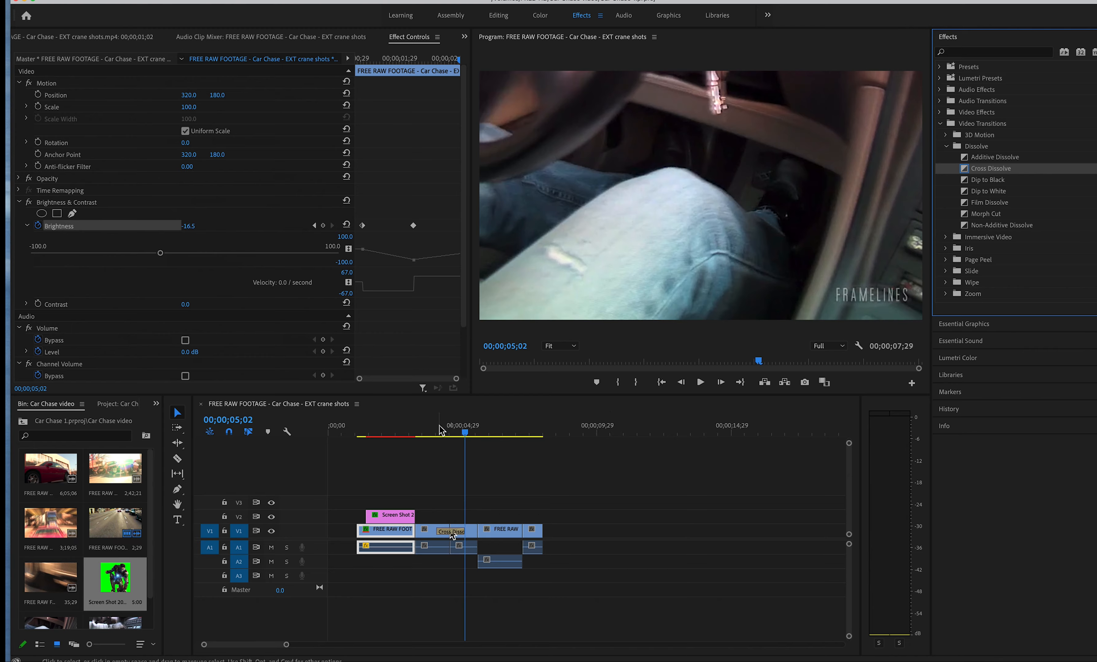
click(431, 435)
key(space)
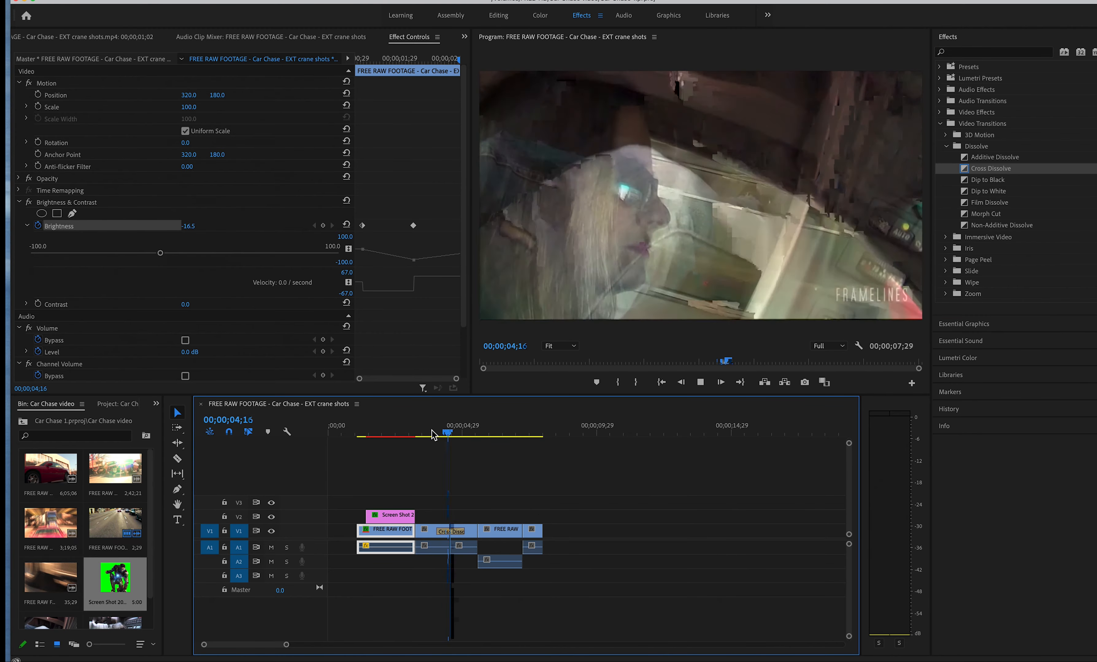
key(space)
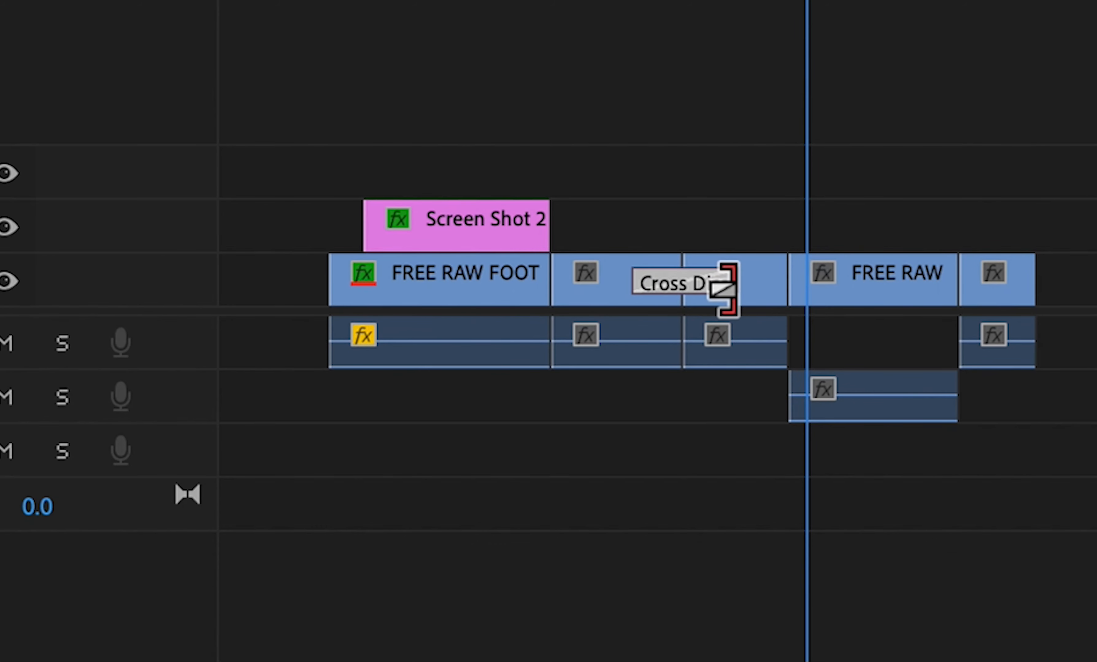
- Shorten the Cross Dissolve to a duration of 00;00;00;16, centered at the cut, and play it back
drag(459, 530, 454, 532)
drag(701, 286, 702, 288)
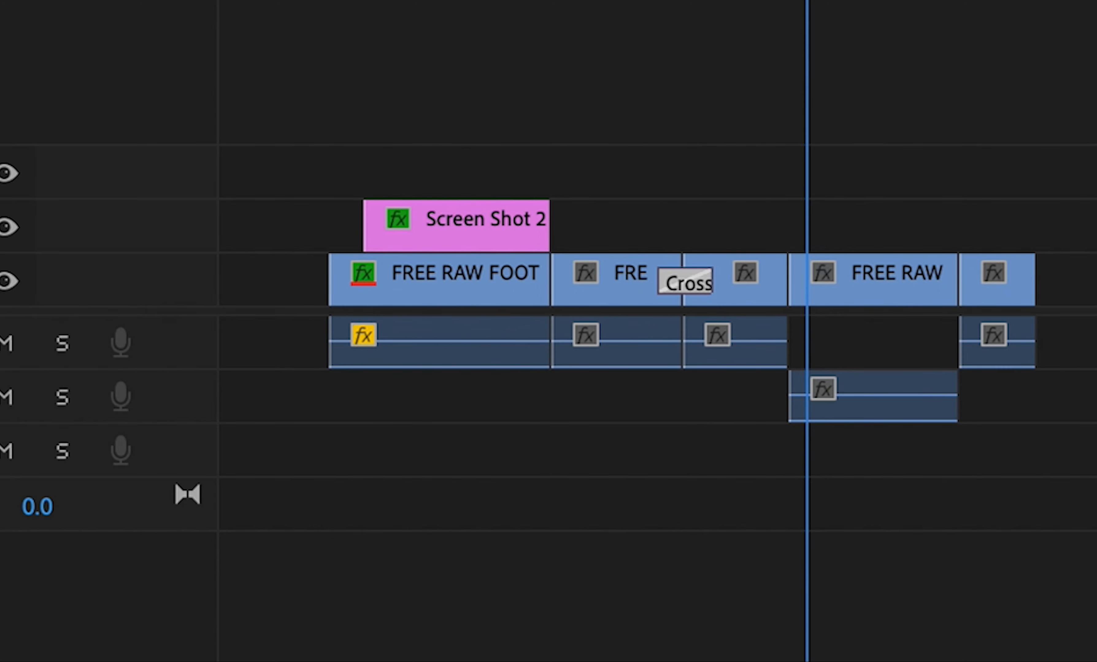
click(619, 0)
key(space)
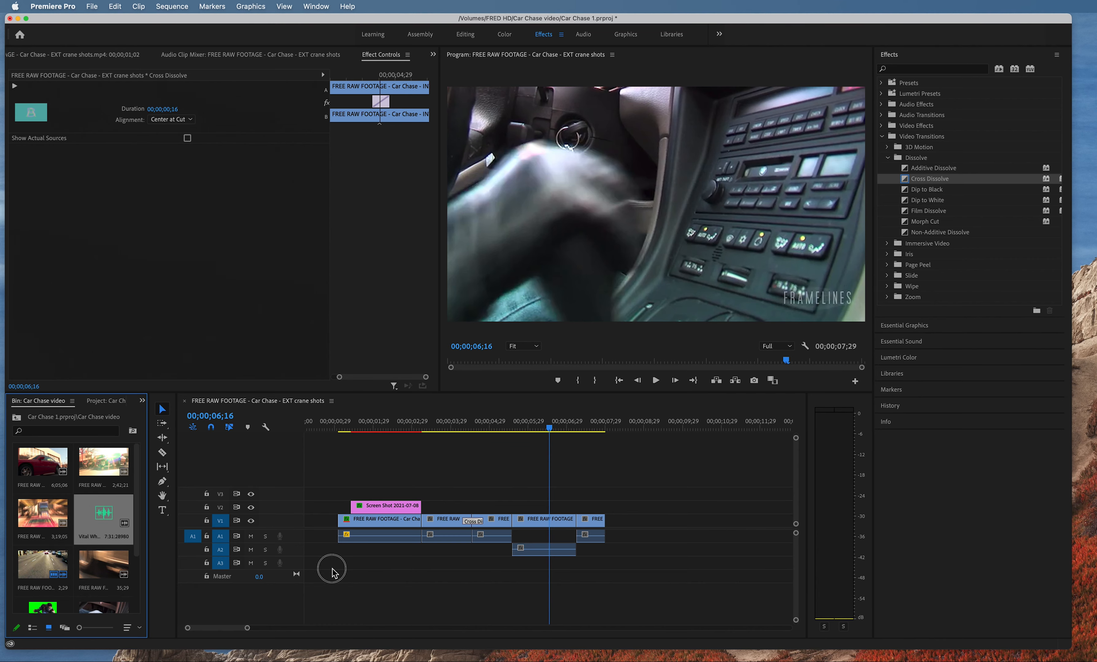
- Place the Vital Whales - Unicorn Heads.mp3 music on track A3, starting with the first road clip
drag(320, 578, 342, 563)
click(345, 564)
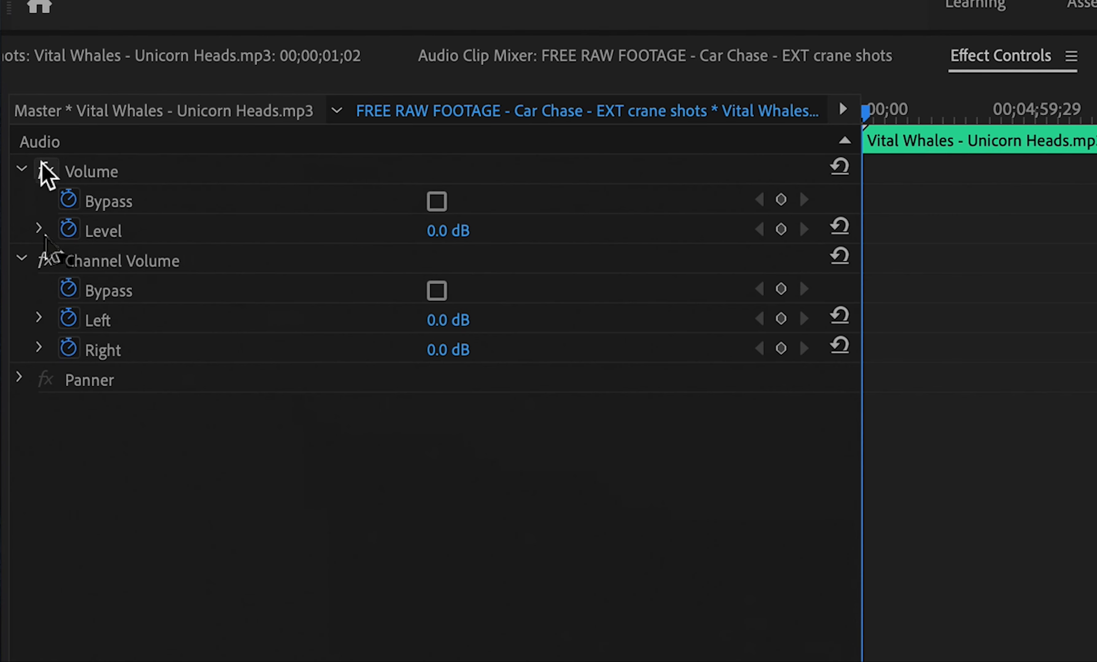
- Add a volume level keyframe at the music's start and a second one further in at 7.1 dB
click(68, 230)
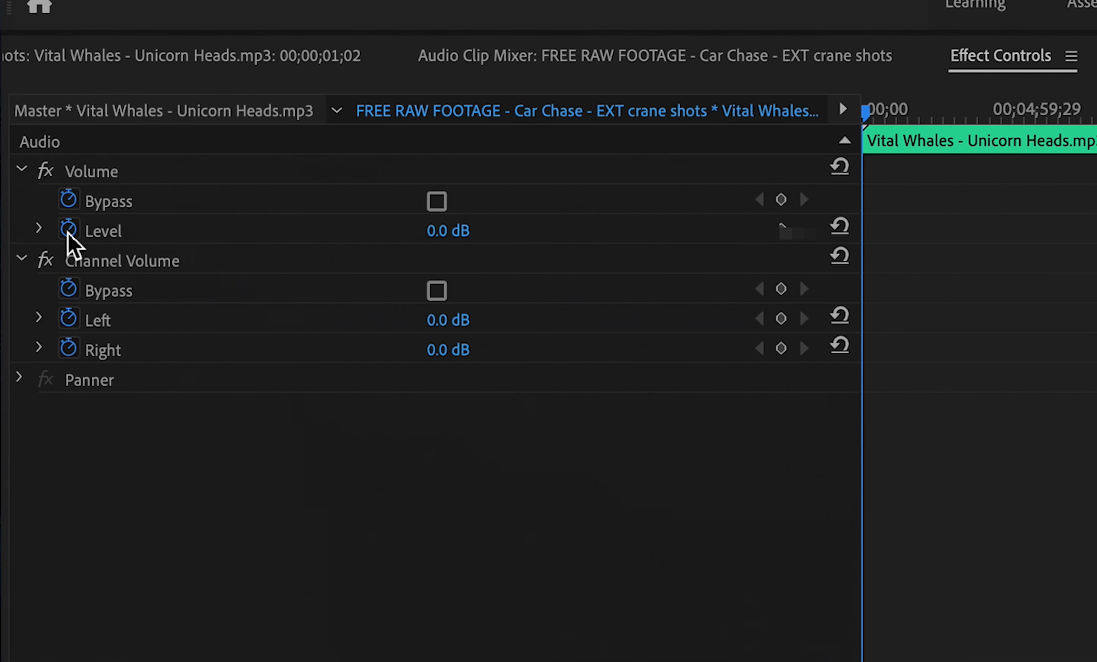
click(39, 229)
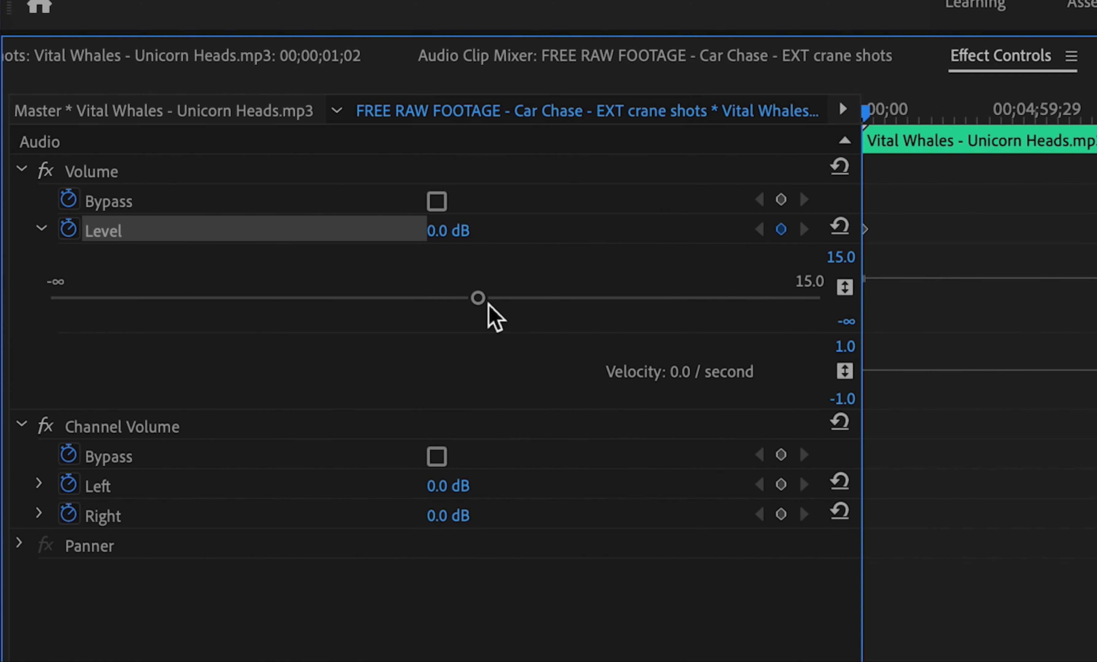
drag(478, 298, 618, 298)
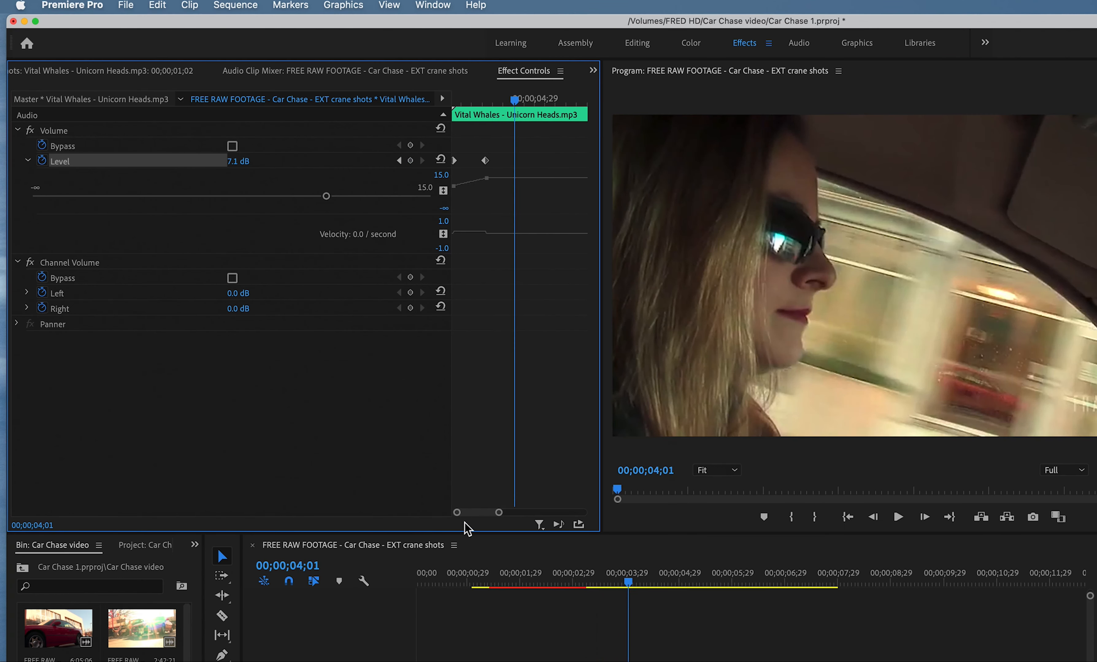
- Add a music level keyframe of -10.6 dB at 00;00;04;01 and a louder one at 00;00;05;13
click(411, 161)
mouse_move(197, 203)
mouse_down()
mouse_move(282, 205)
mouse_move(176, 201)
mouse_up()
key(space)
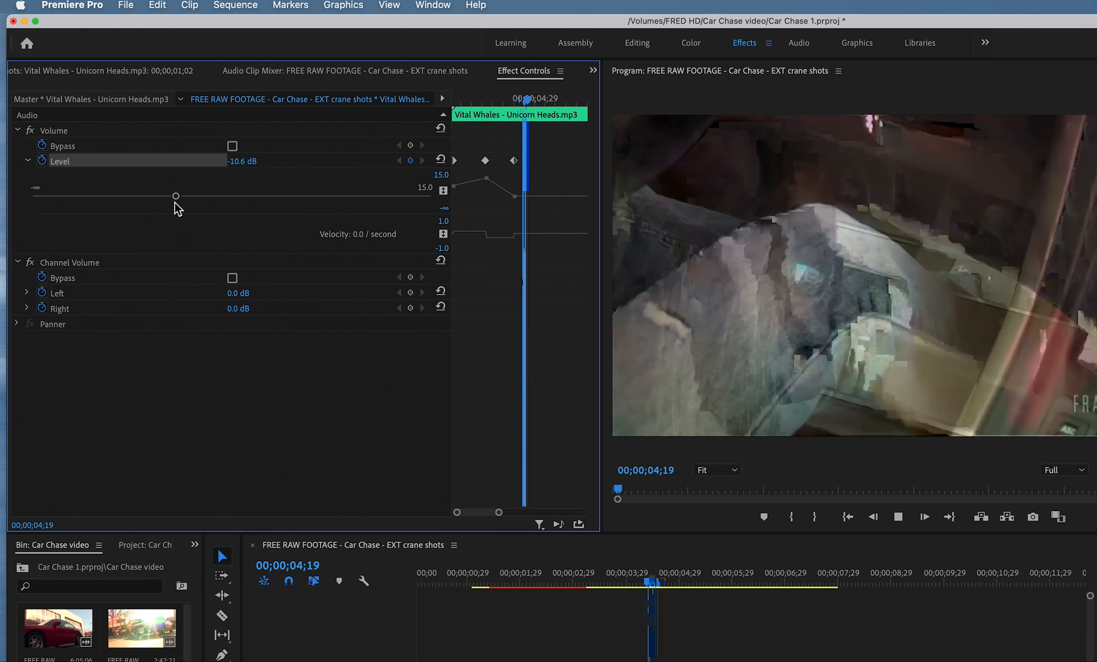
click(411, 160)
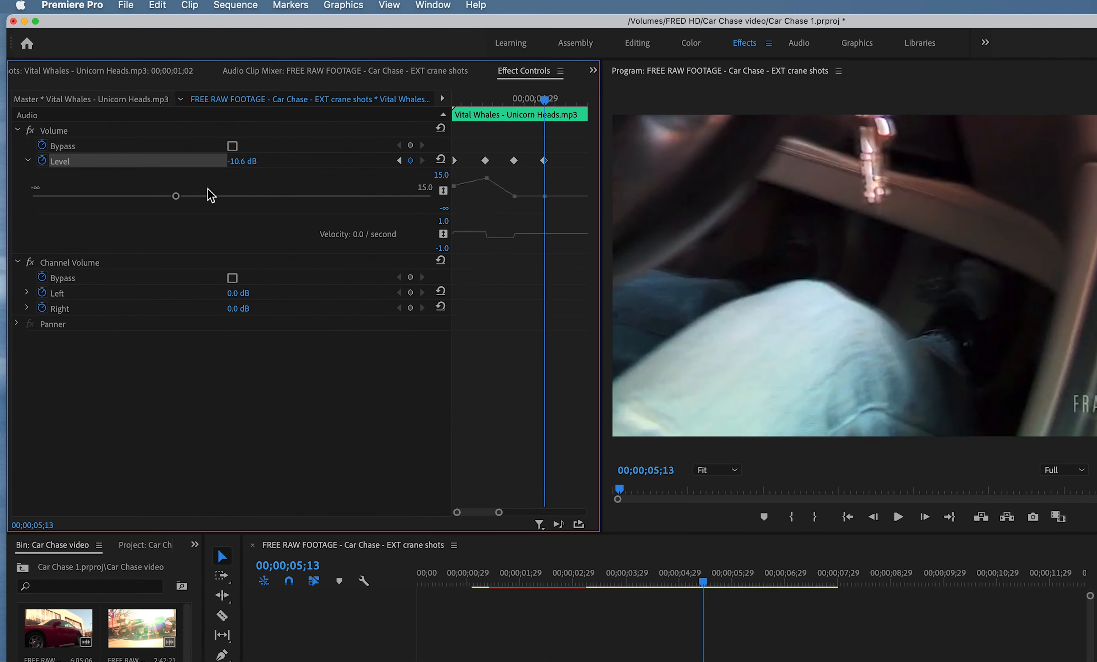
drag(177, 200, 279, 203)
- Add the Basic Title template at the start of track V3 and trim its end to where the first road clip begins
click(861, 40)
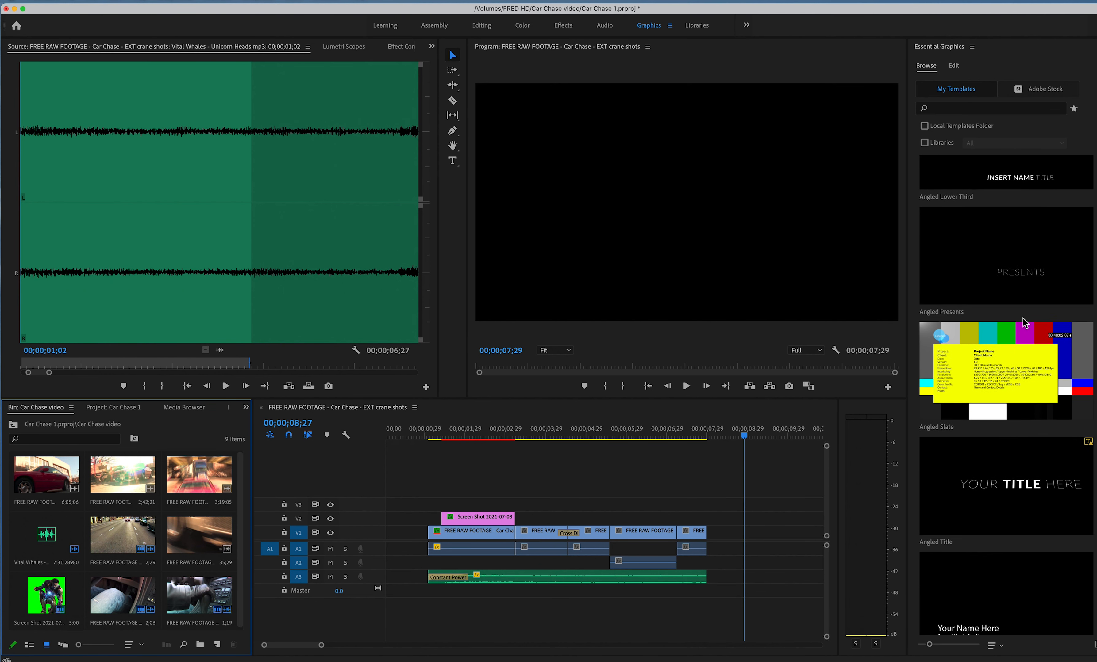
scroll(1022, 322, down, 4)
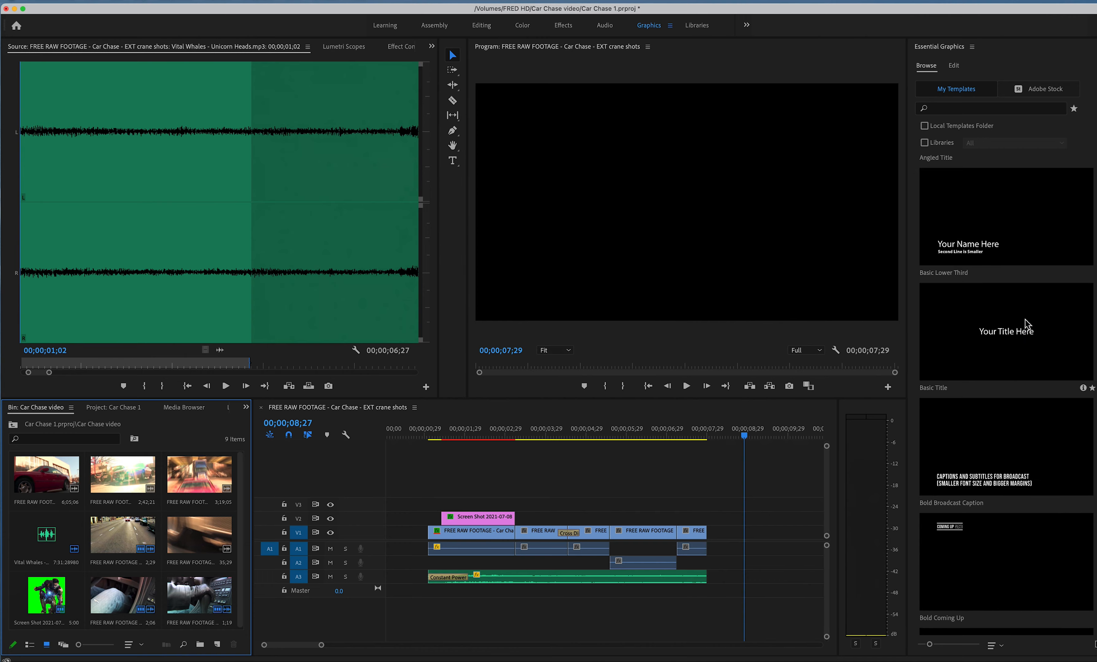
drag(1018, 347, 369, 504)
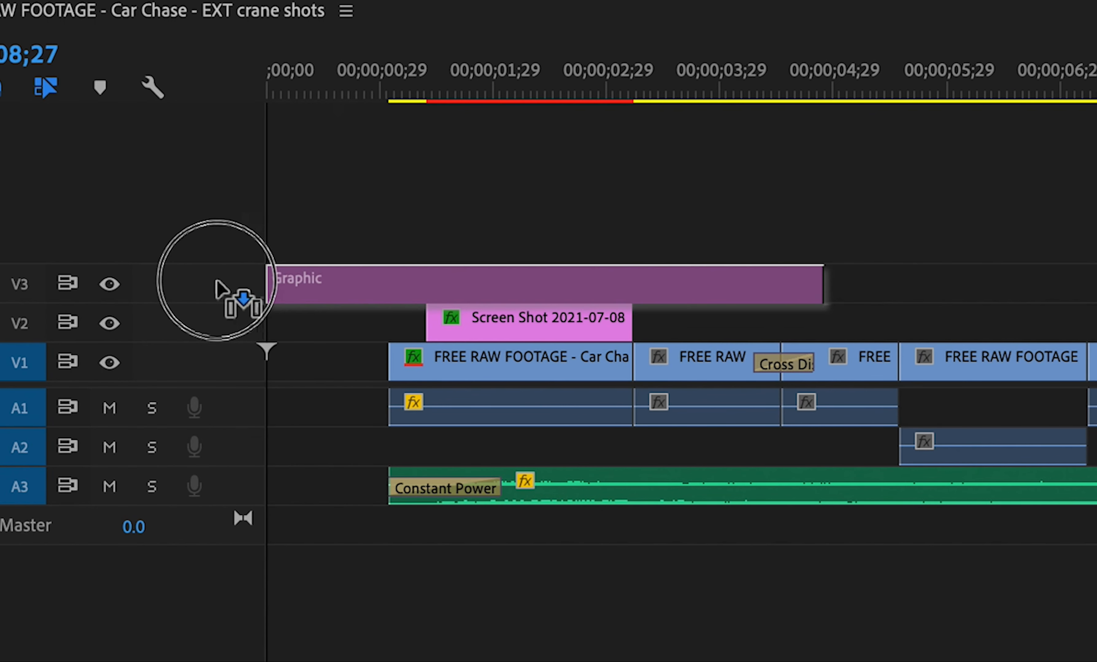
drag(216, 289, 245, 289)
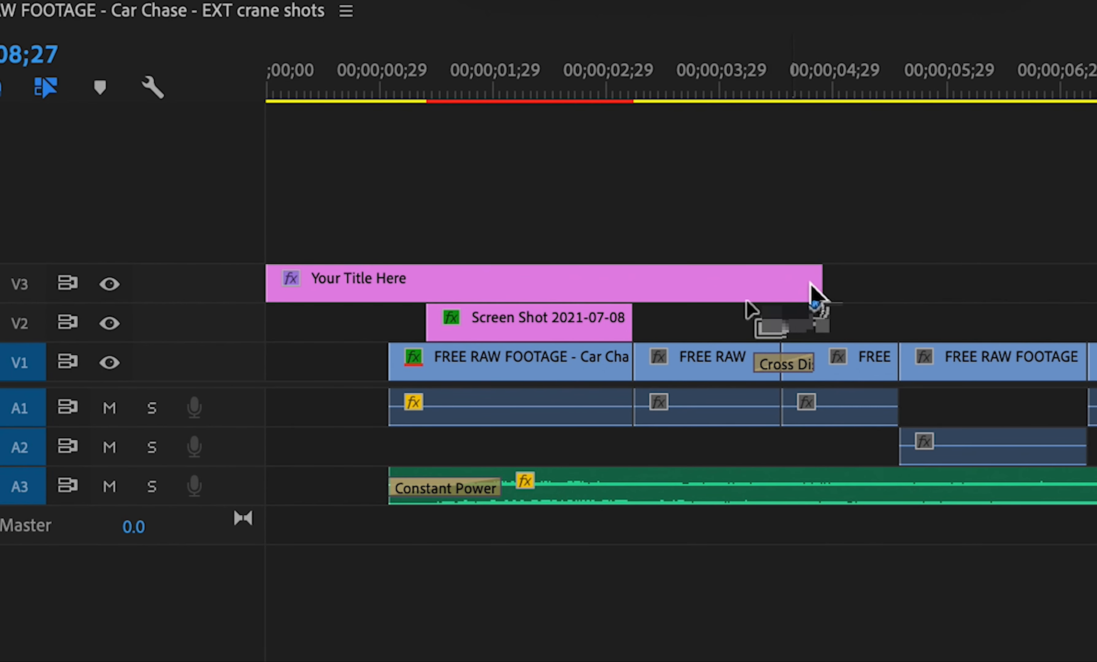
drag(822, 286, 819, 285)
drag(699, 293, 367, 184)
- Replace the placeholder title text with TEST EDIT
click(682, 203)
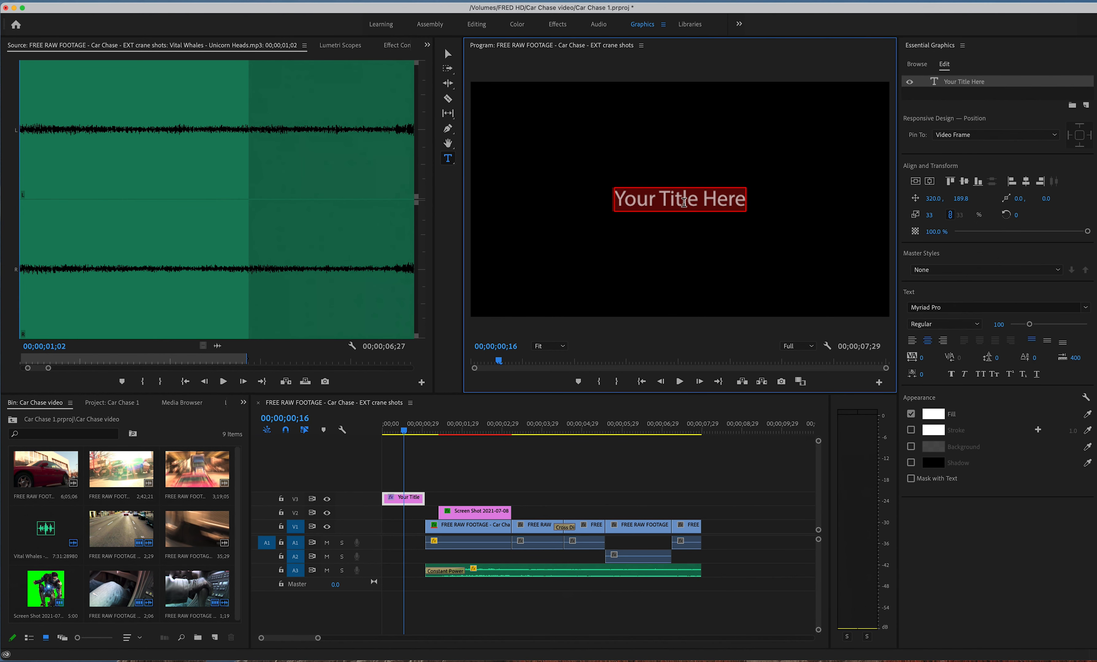
text(TEST)
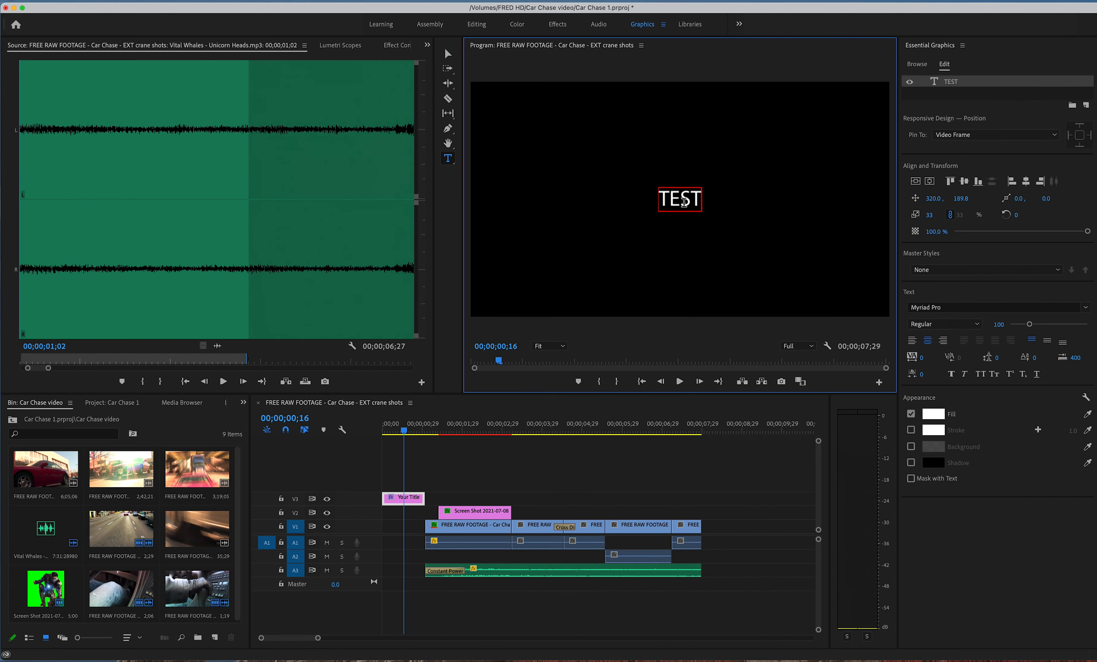
text( EDIT)
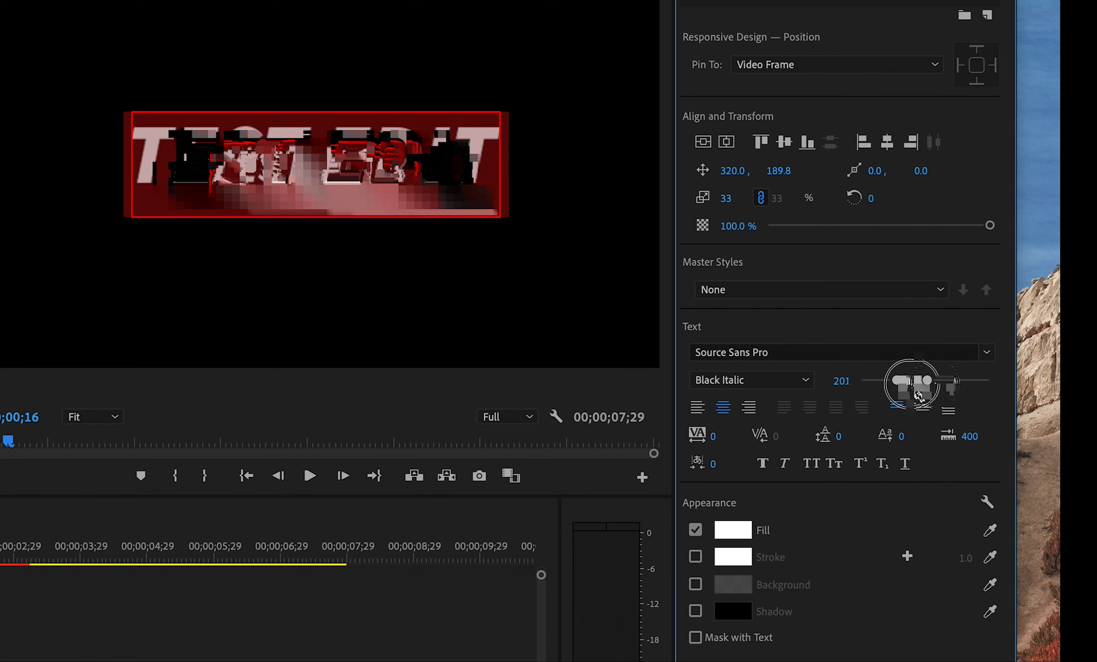
- Format the title in Source Sans Pro Black Italic at size 212 with a red fill, and preview it over the first road clip
drag(1048, 326, 1051, 323)
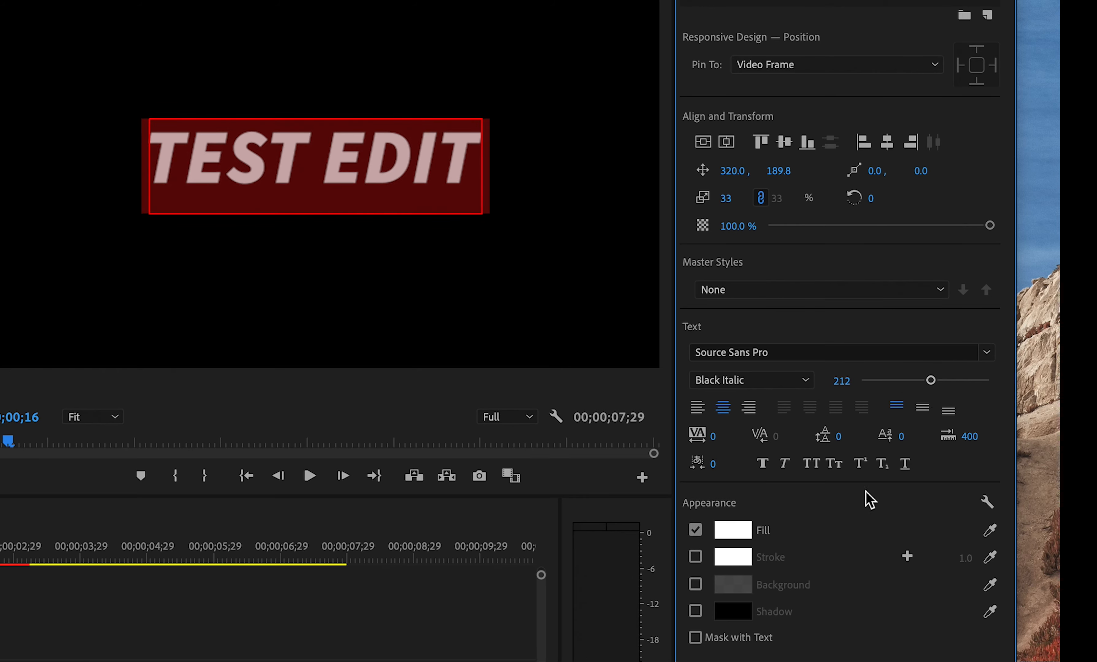
click(734, 531)
click(353, 593)
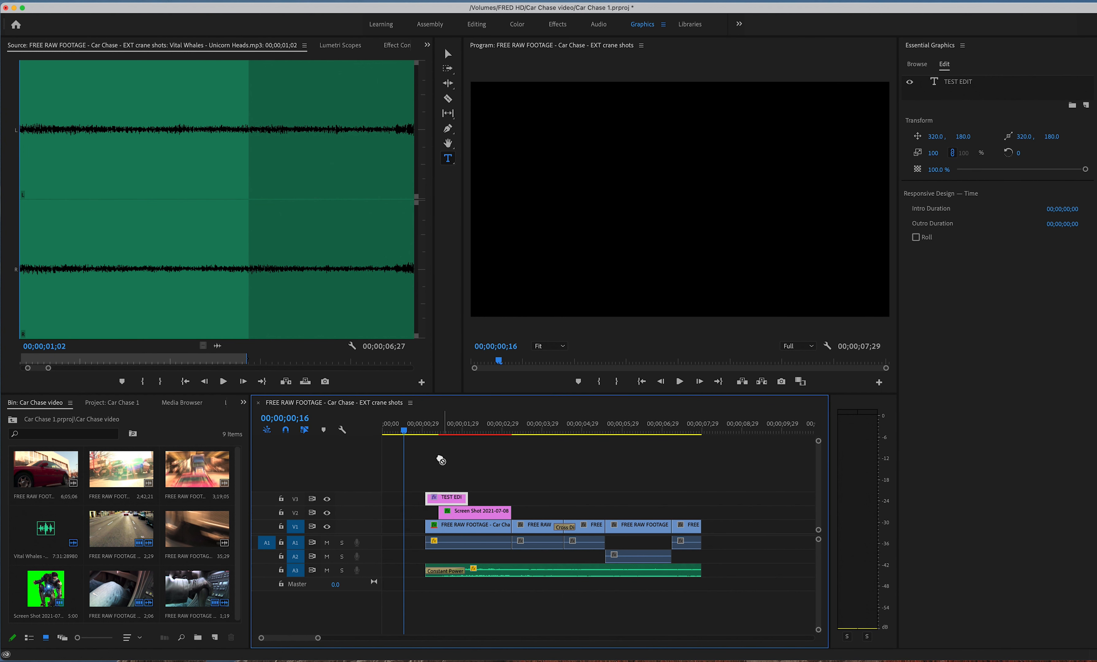
mouse_move(431, 424)
mouse_down()
mouse_move(475, 428)
mouse_move(441, 428)
mouse_up()
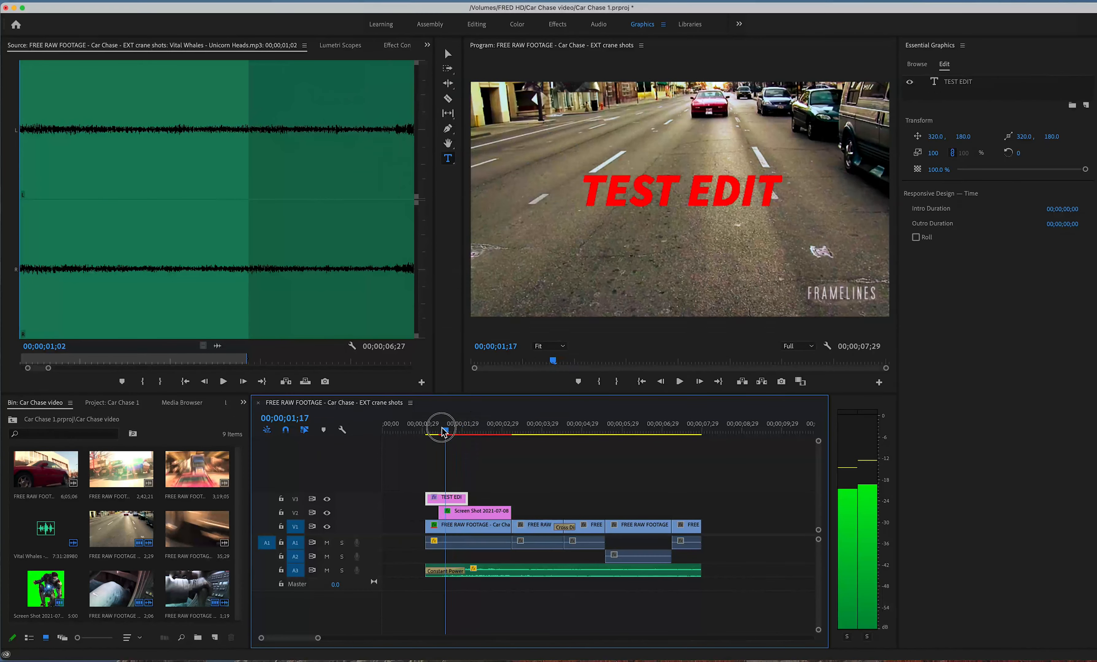
- Open the media export settings for the car chase sequence
click(216, 44)
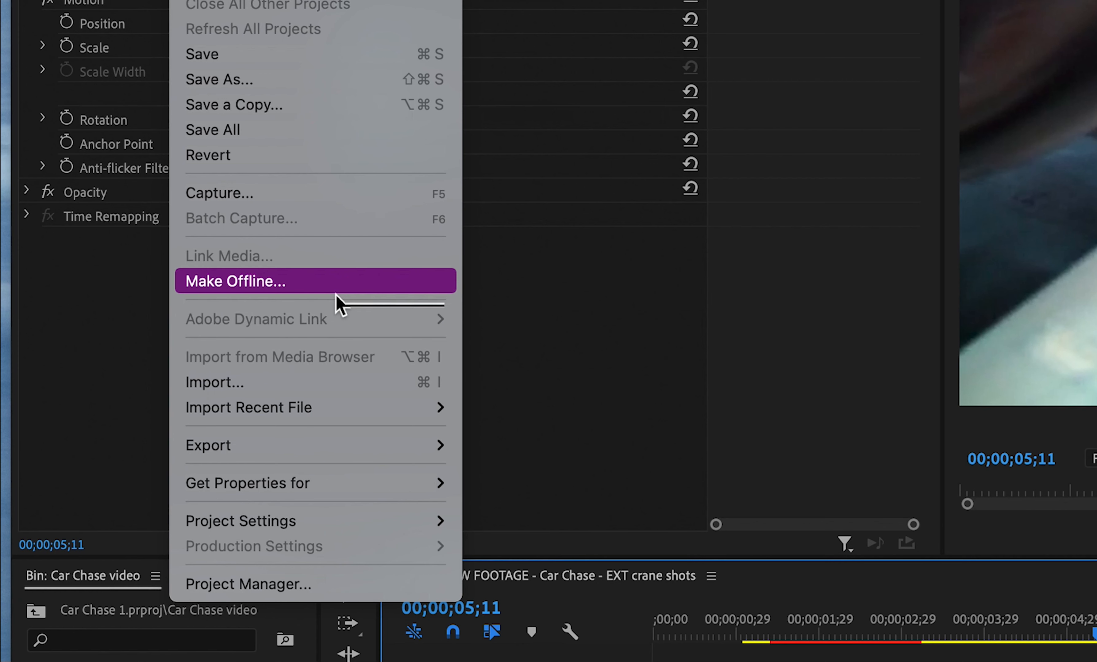
mouse_move(318, 451)
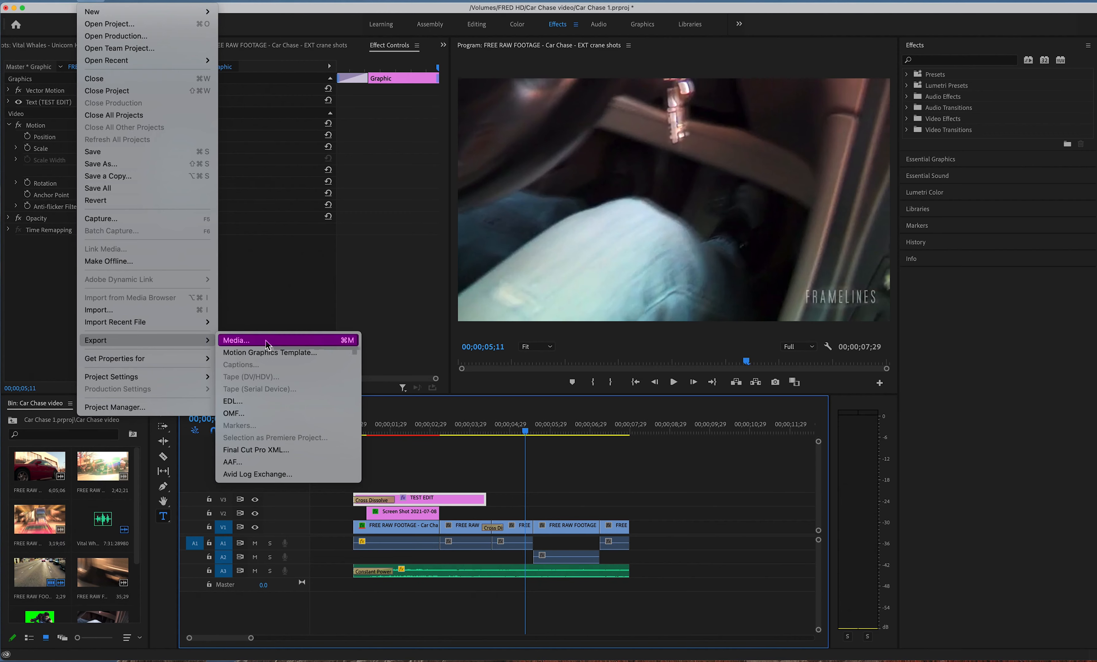
click(500, 445)
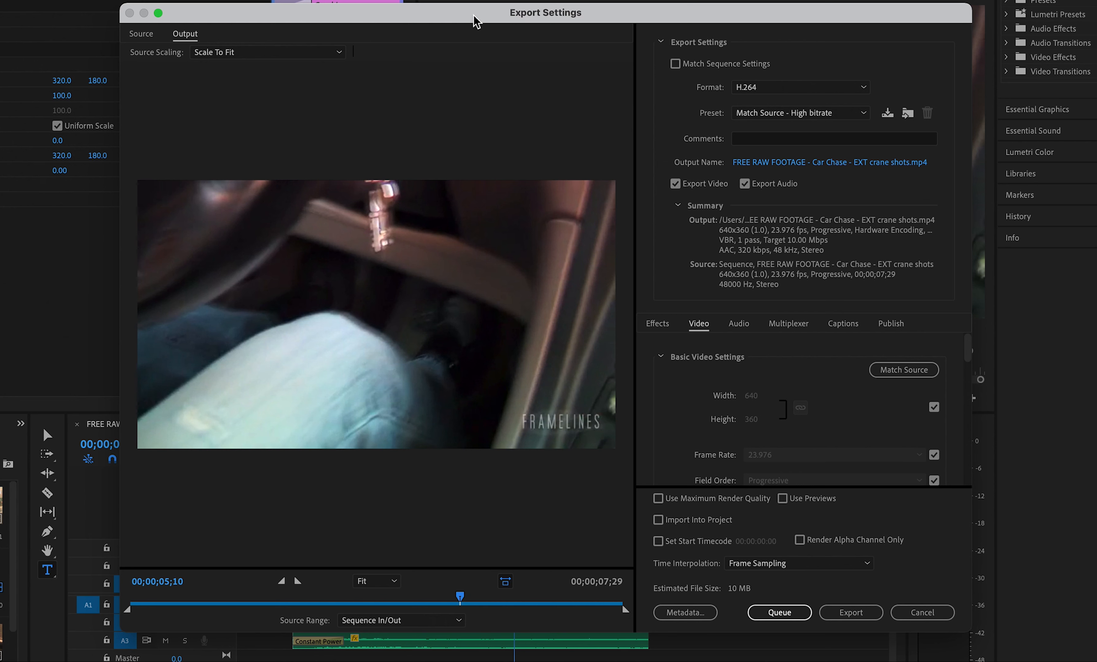
- Rename the export file in the Car Chase video folder, starting the name with "Final C"
click(789, 163)
click(476, 85)
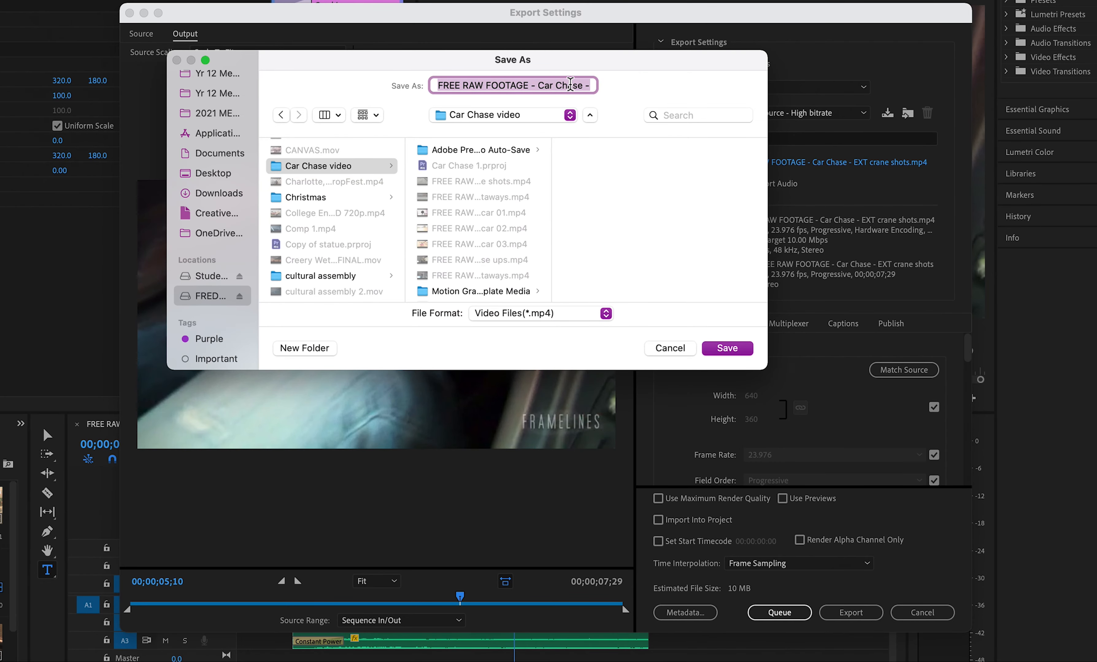
text(Final C)
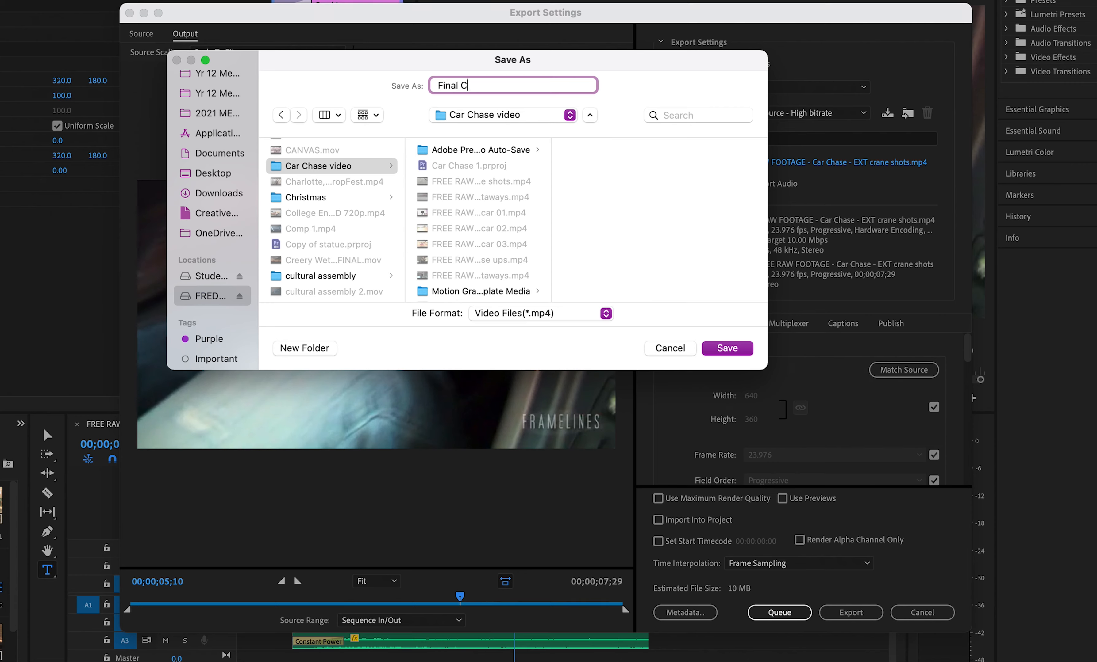